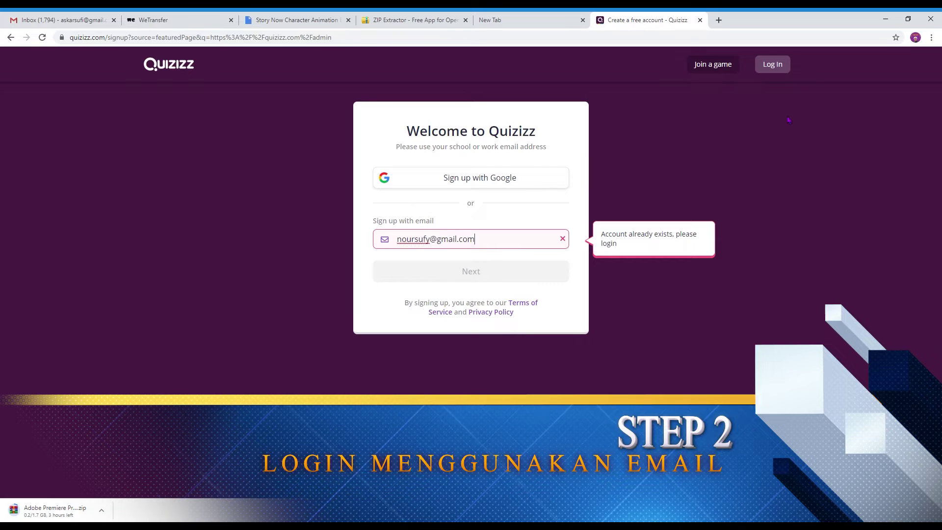
Step: Switch from sign-up to login and log in with Google using the second listed account
left_click(660, 225)
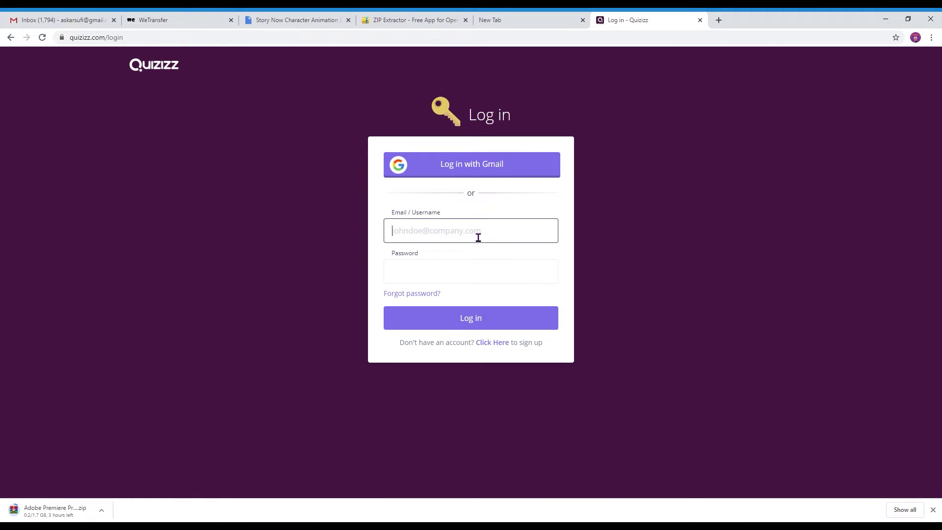
left_click(498, 167)
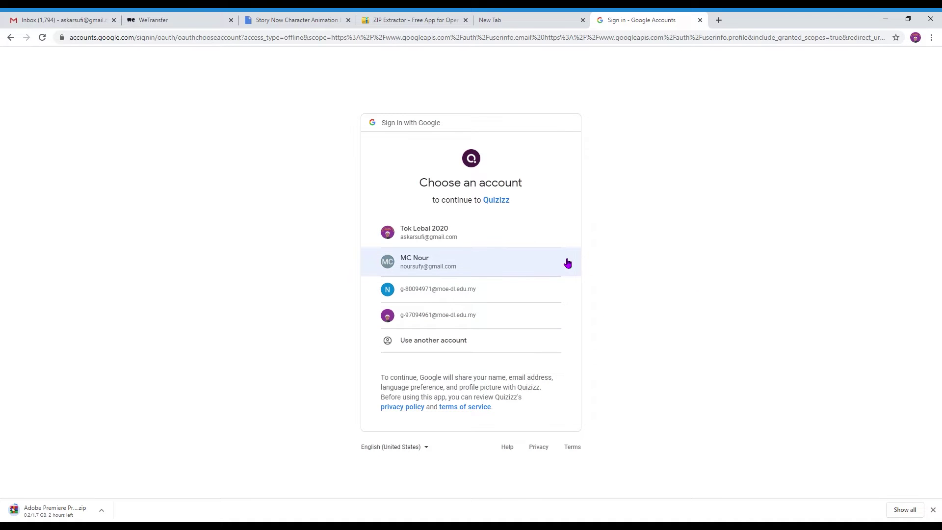
left_click(427, 264)
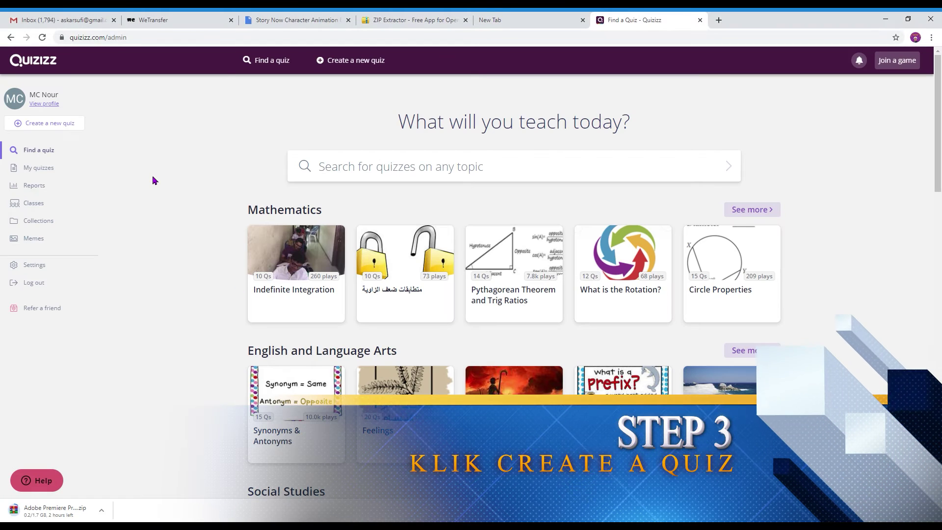
Step: Create a new quiz named "soalan Adab Musafir PT3" with Religious Studies as its subject
left_click(54, 124)
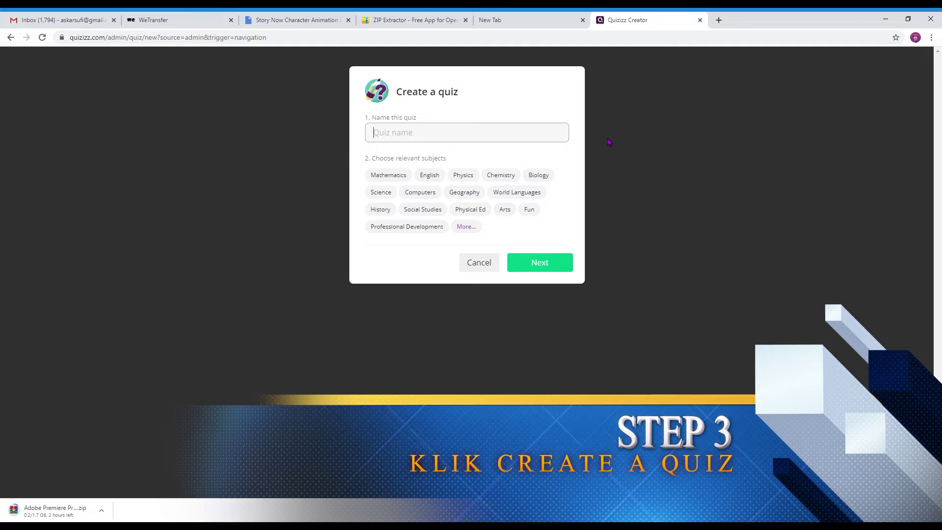
type("soalan Adab Musafi")
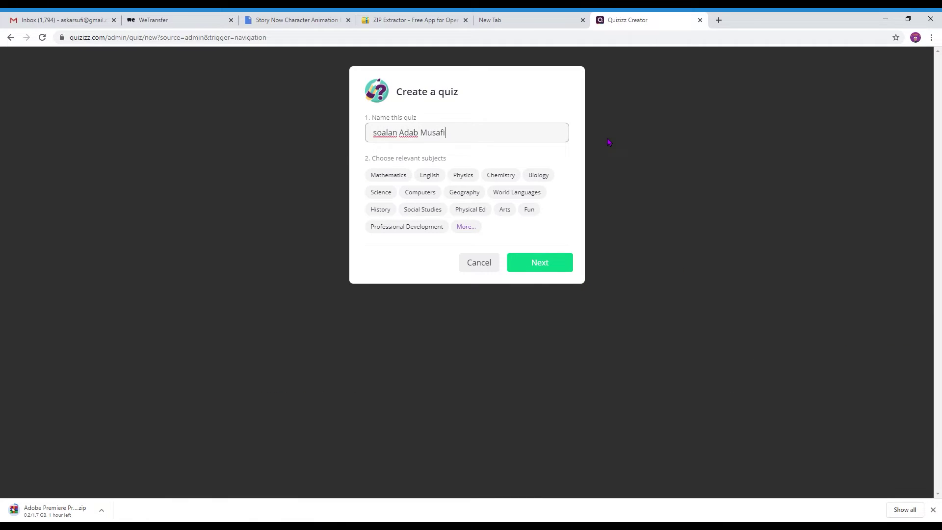
type("r PT3")
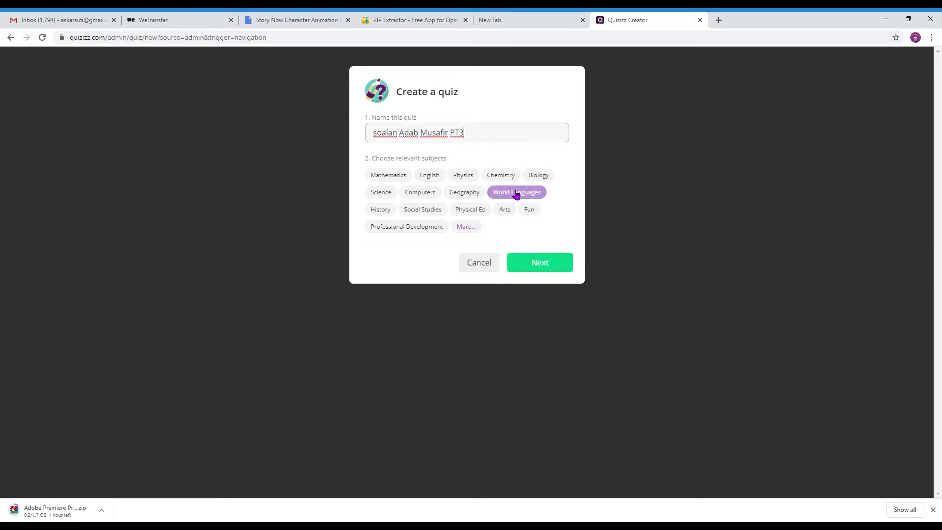
left_click(466, 226)
left_click(393, 278)
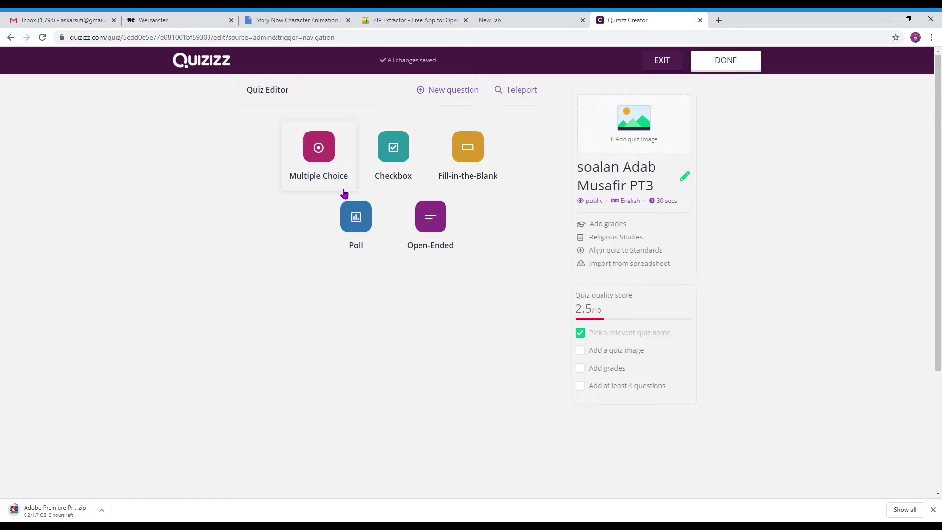
Step: Add a multiple-choice question with the text "Apakah maksud musafir?"
left_click(327, 175)
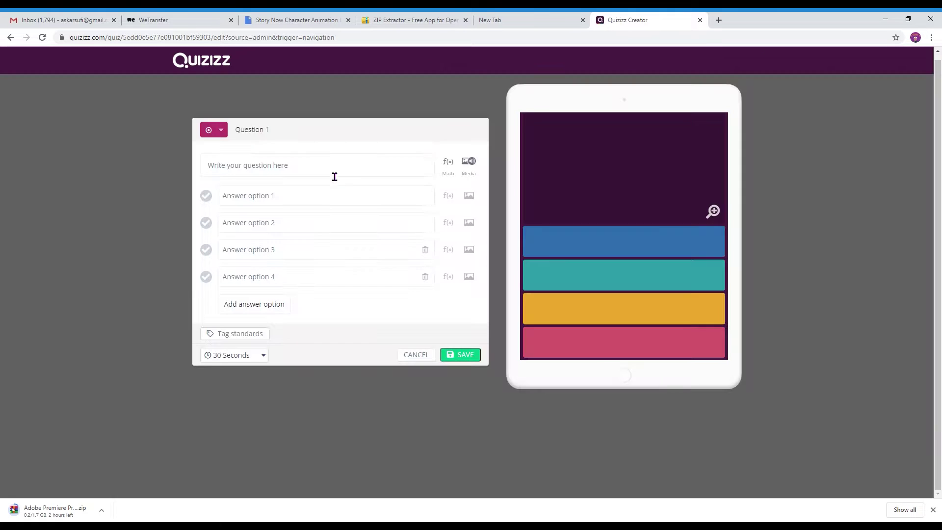
left_click(305, 173)
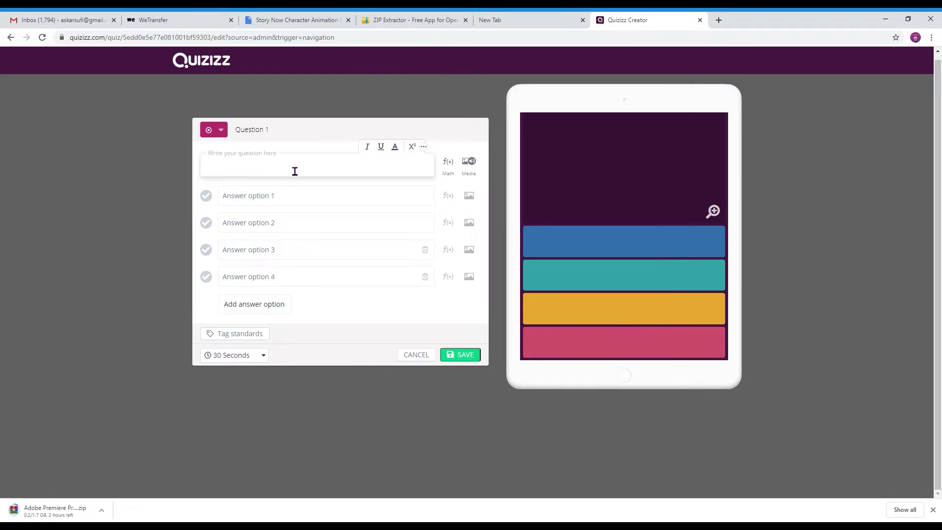
type("Apakah maksud musafir")
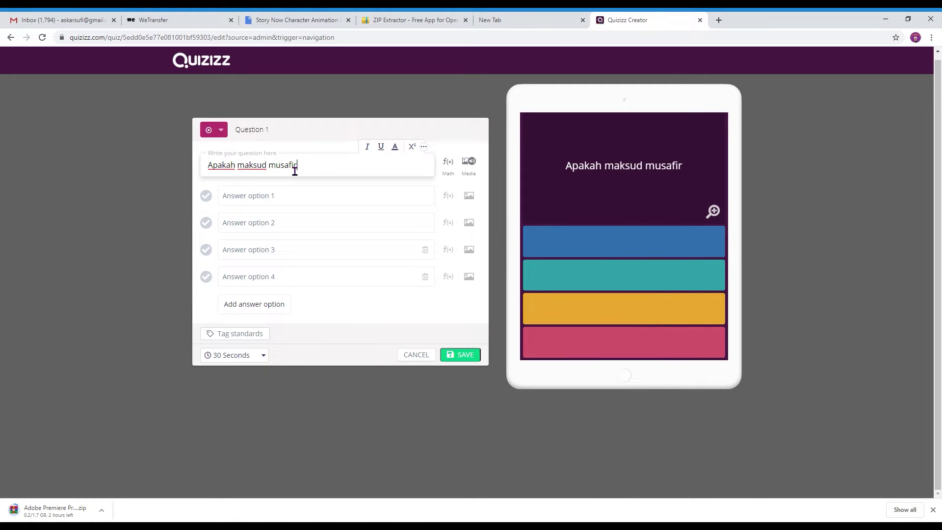
type("?")
Step: Enter the answer options masuk, kelaut, keluar and pergi, and save the question with keluar as the correct answer
left_click(286, 205)
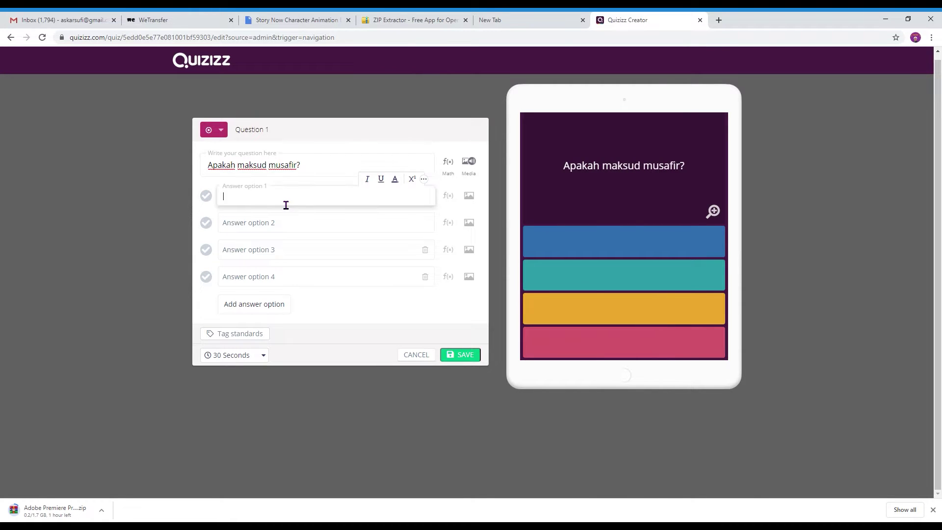
type("masuk")
left_click(269, 222)
type("kelaut")
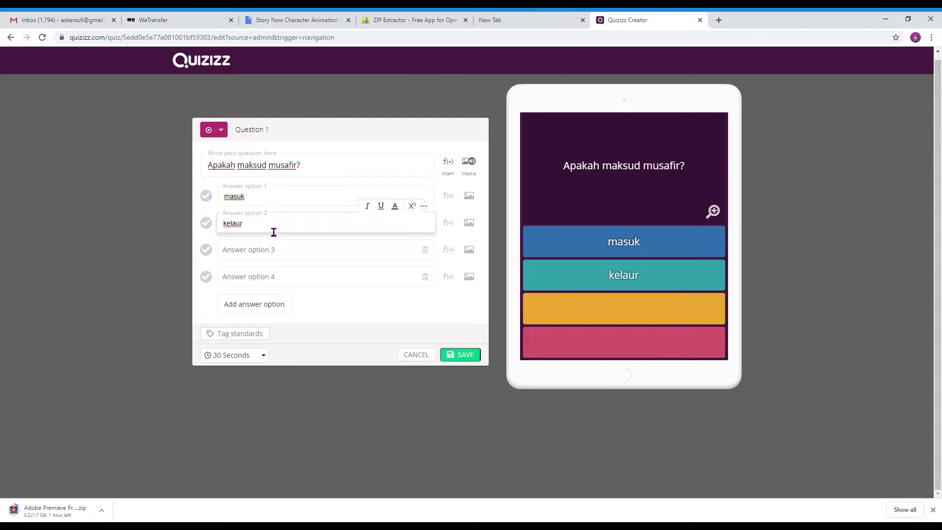
left_click(278, 258)
type("keluar")
left_click(260, 280)
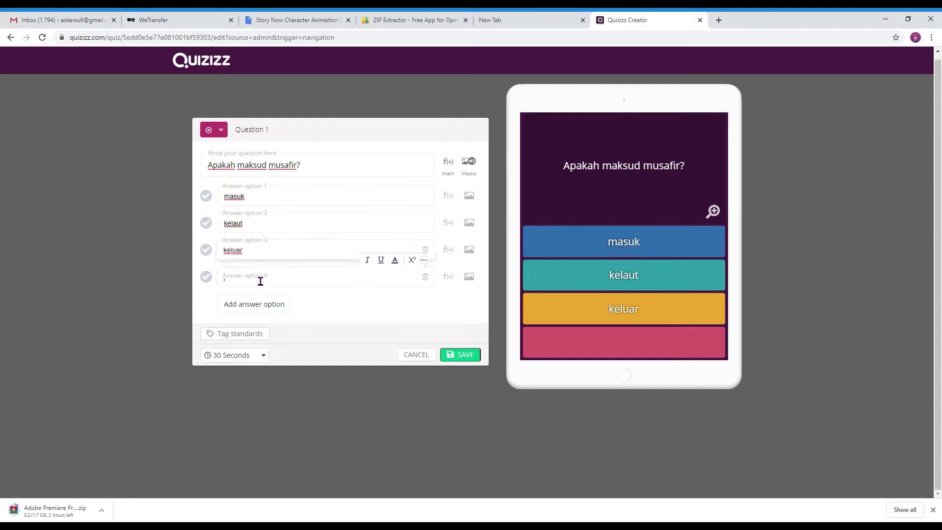
type("pergi")
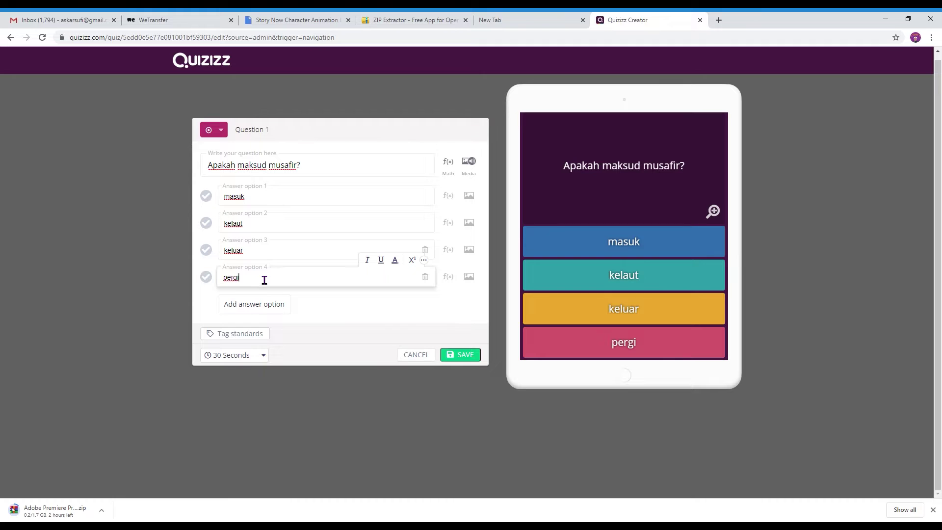
left_click(212, 251)
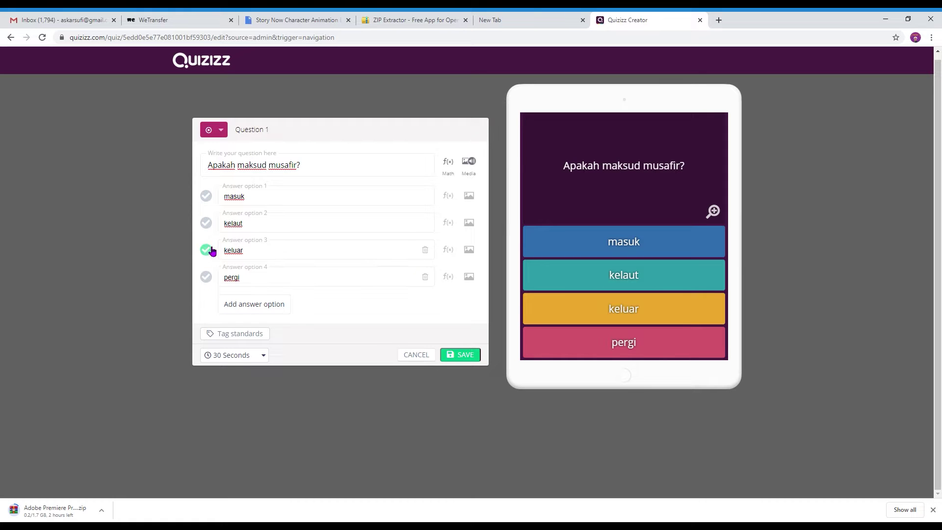
left_click(457, 354)
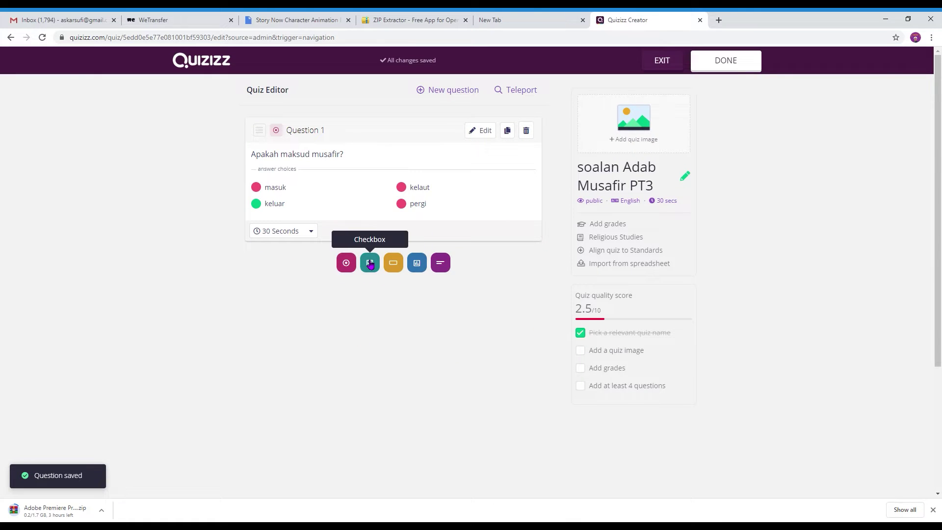
Step: Add a checkbox question with the text "Pilih 3 adab adab bermusafir"
left_click(369, 264)
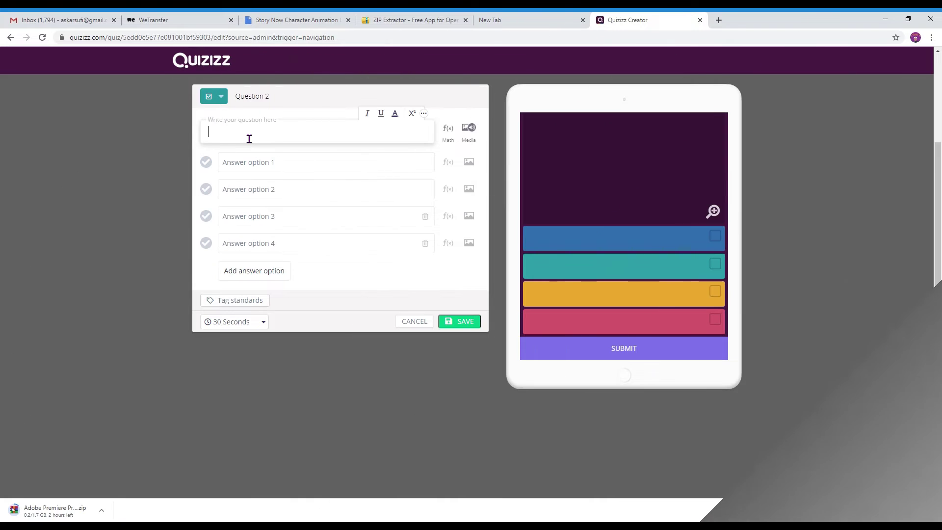
type("apaka")
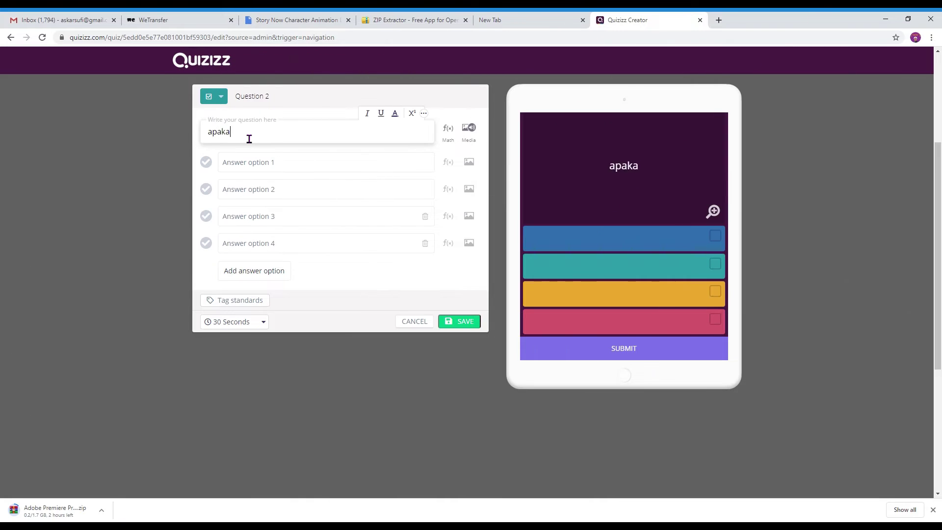
type("h adab adab ber")
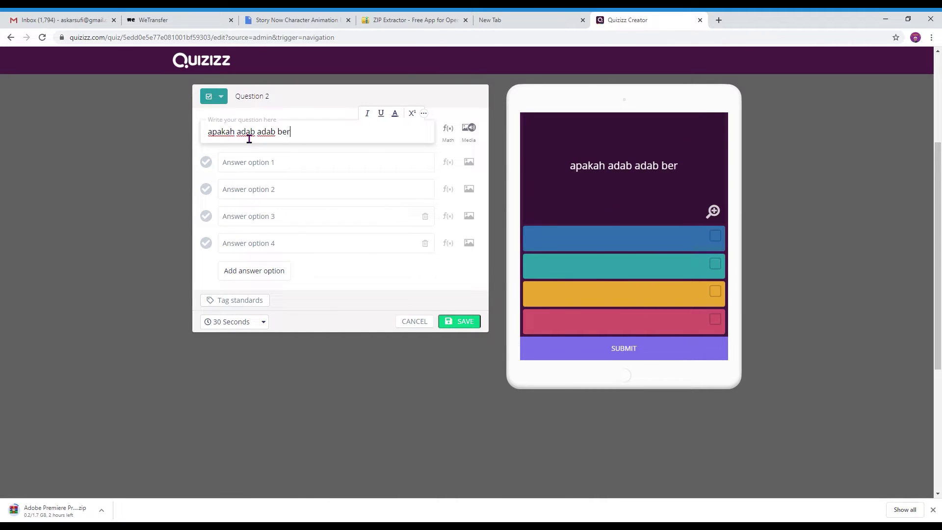
type("musafir")
key("BackSpace")
key("BackSpace")
key("BackSpace")
key("BackSpace")
key("BackSpace")
key("BackSpace")
key("BackSpace")
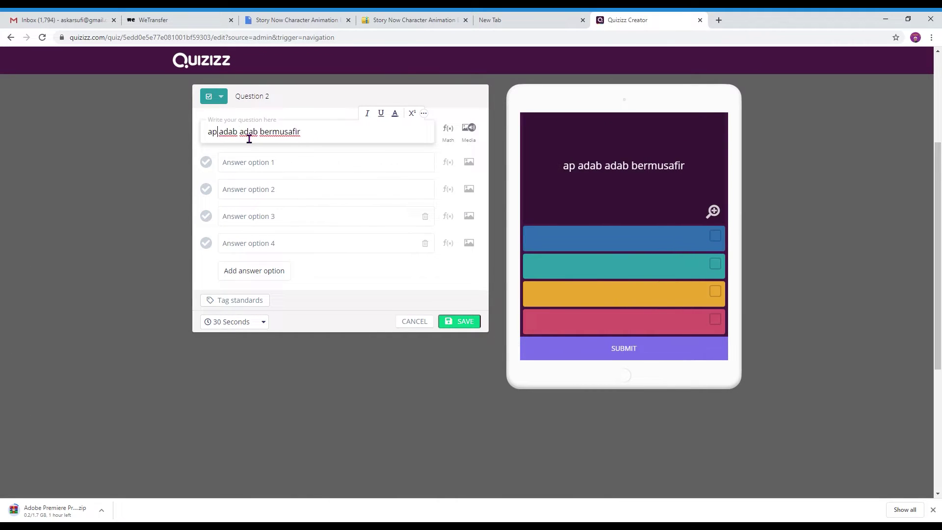
type("Pilih 3")
Step: Enter "Tidur secukupnya" as answer option 1 and "membawa keperluan" as answer option 2
left_click(237, 165)
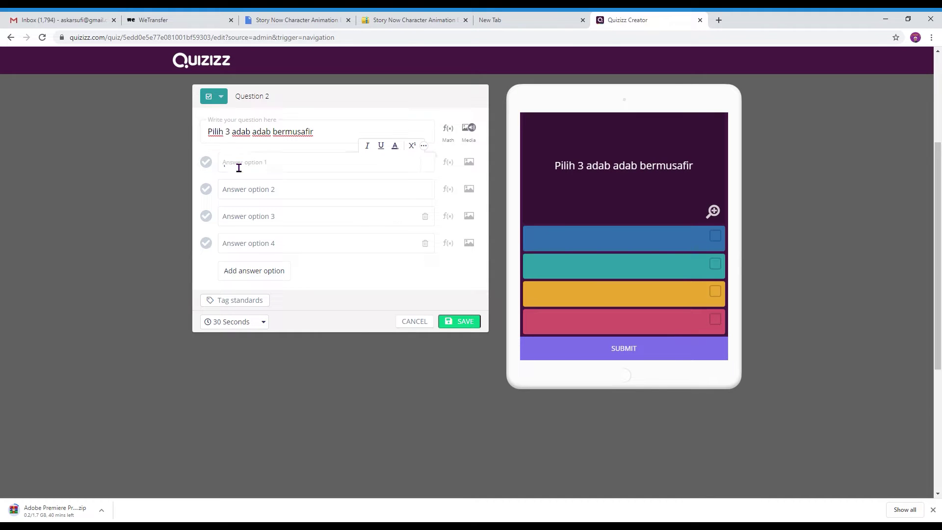
type("tidur")
key("BackSpace")
key("BackSpace")
key("BackSpace")
key("BackSpace")
key("BackSpace")
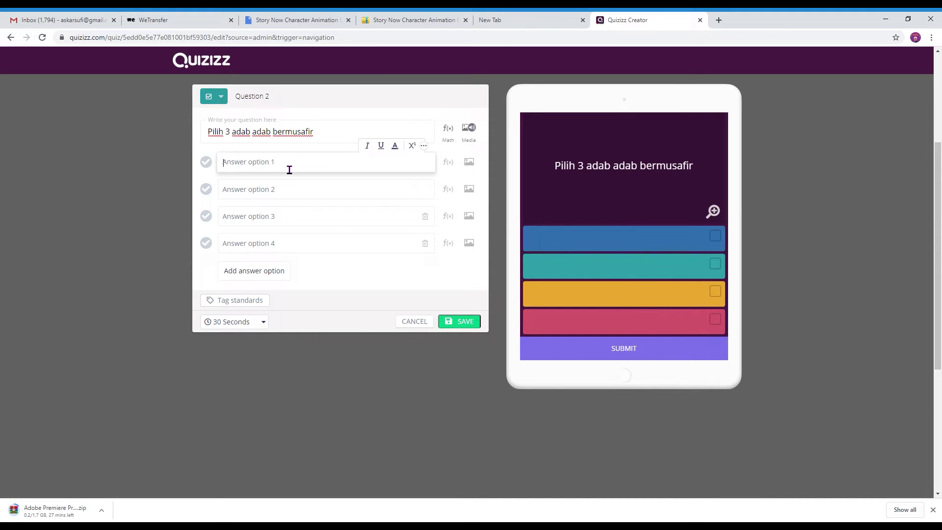
type("Tidur secukupnya")
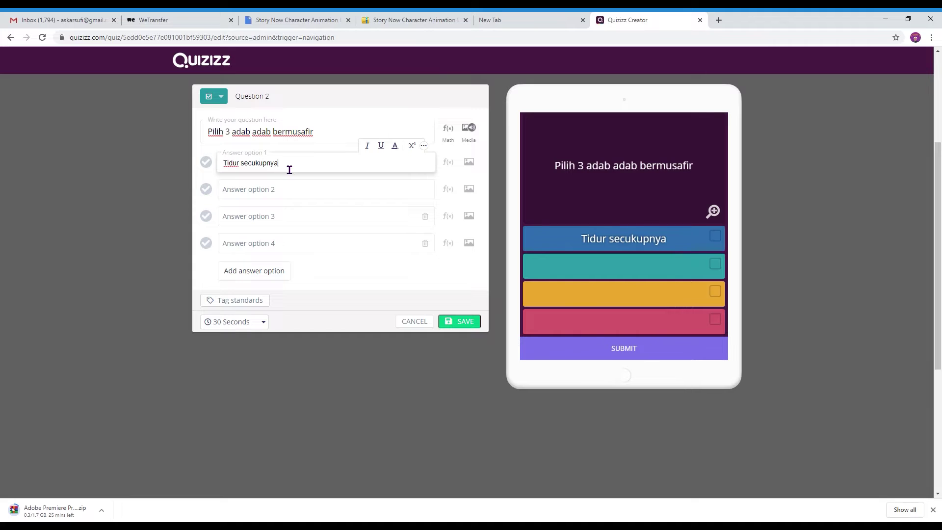
left_click(281, 194)
type("membawa keperluan")
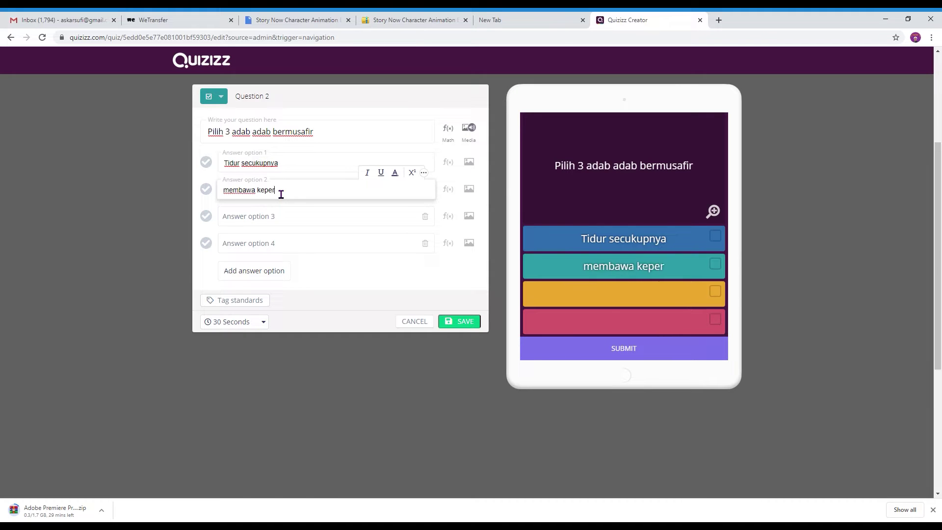
Step: Enter "mengucapkan selamat tinggal" as answer option 3 and "membaca doa" as answer option 4
left_click(287, 223)
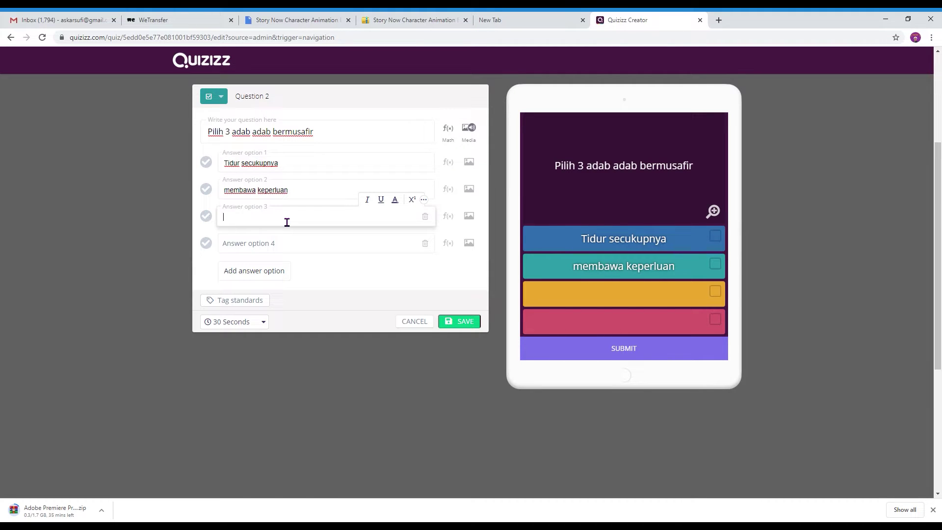
type("mengucapkan selamat tingga")
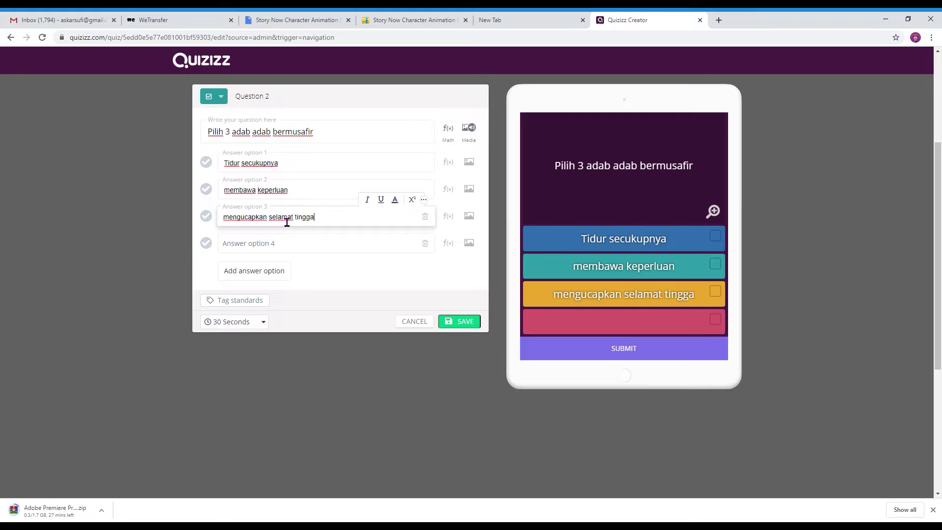
type("l")
left_click(281, 246)
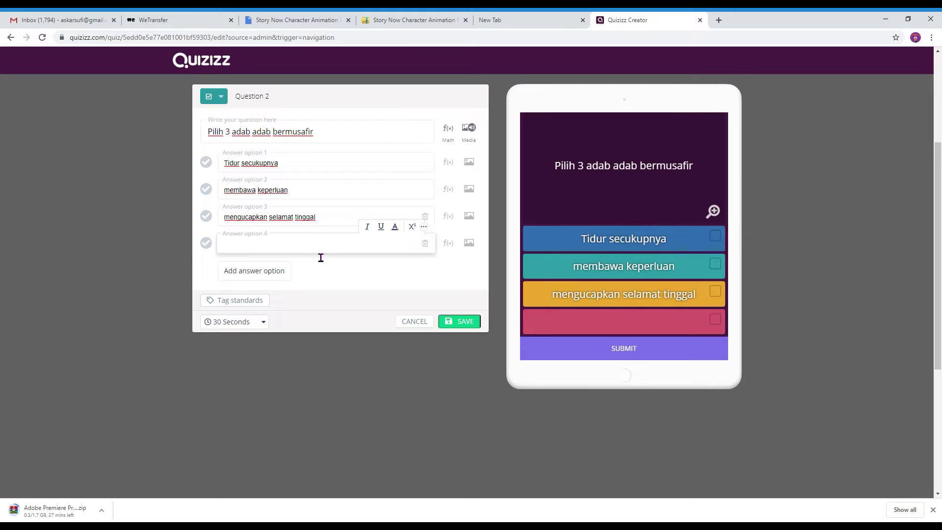
type("membaca doa")
Step: Mark "membaca doa" and "mengucapkan selamat tinggal" as correct answers, and save the question with a 45-second time limit
left_click(206, 242)
left_click(206, 216)
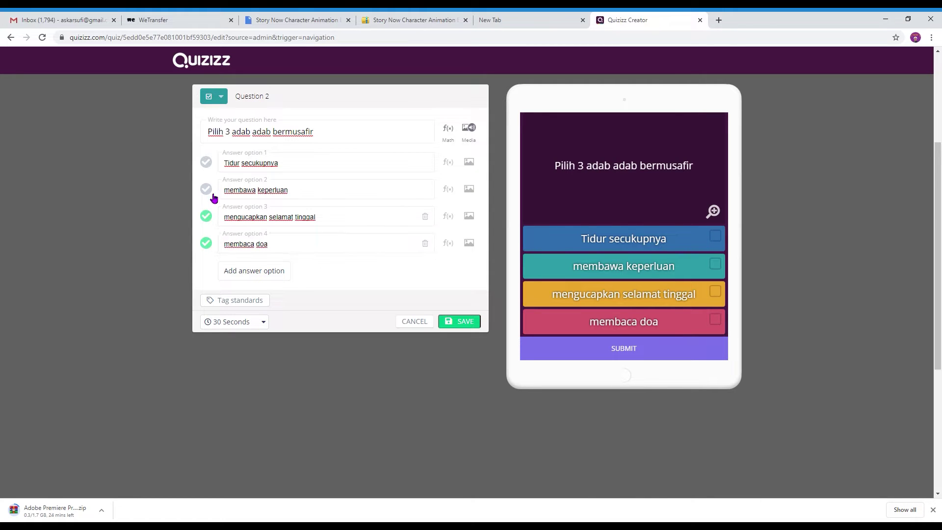
left_click(263, 322)
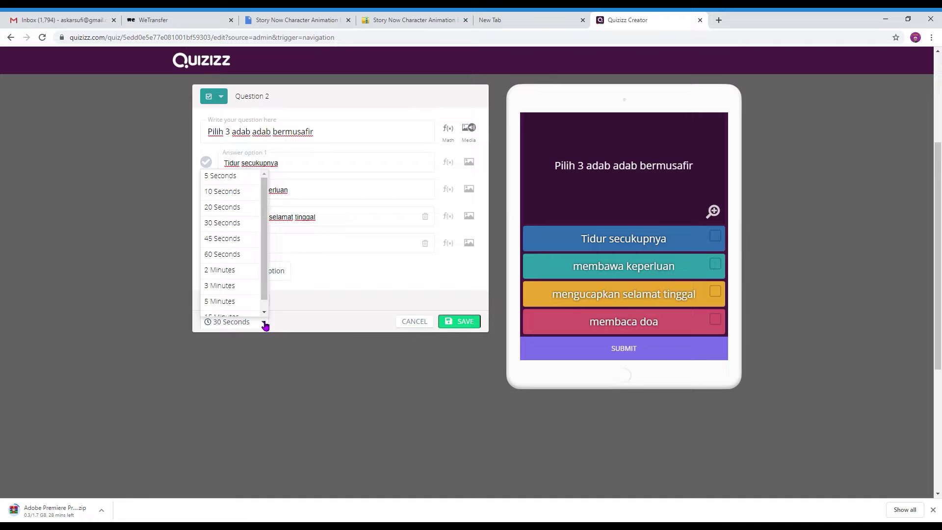
left_click(244, 238)
left_click(459, 321)
Step: Add and save a fill-in-the-blank question reading "Musafir perlulah melebihi __________ marhalah?" with the answer "dua"
left_click(390, 224)
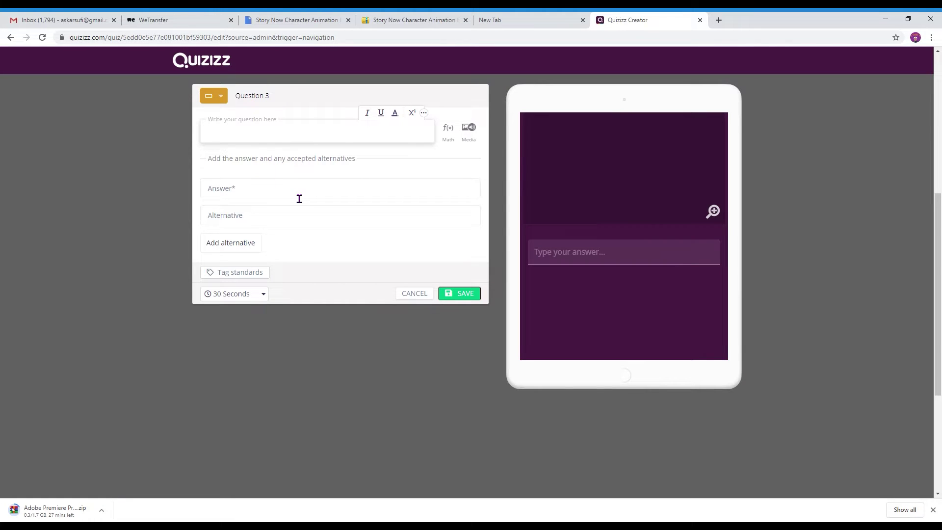
type("Musafir pe")
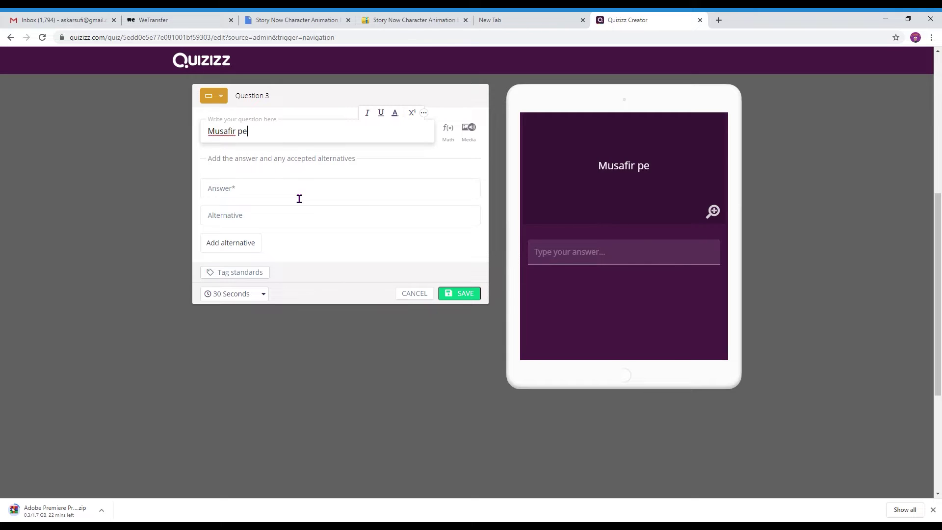
type("rlulah melebihi")
key("BackSpace")
key("BackSpace")
key("BackSpace")
key("BackSpace")
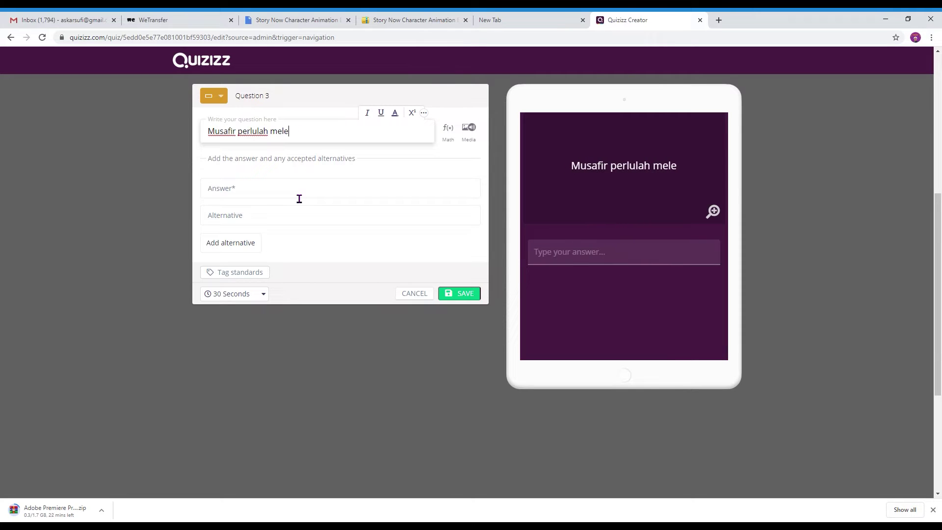
type("bibi ____")
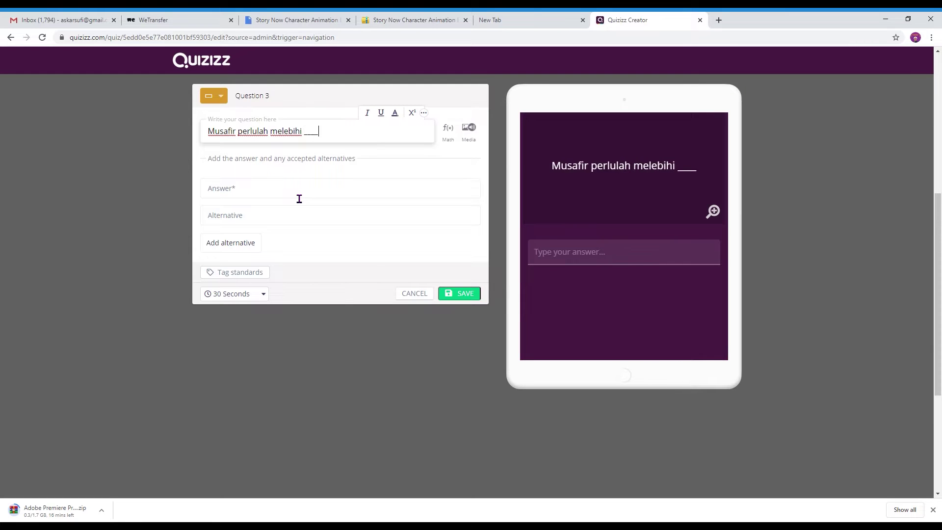
type("______ marhalah?")
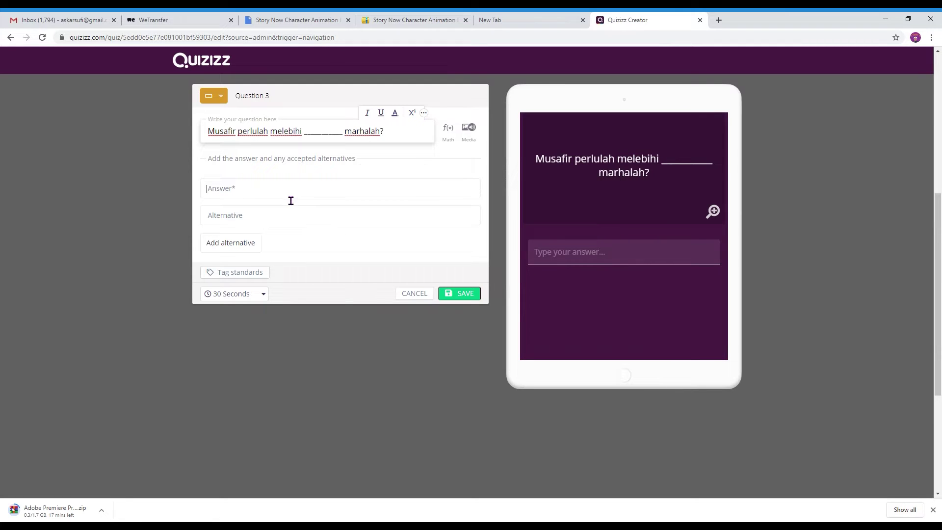
left_click(291, 200)
left_click(459, 294)
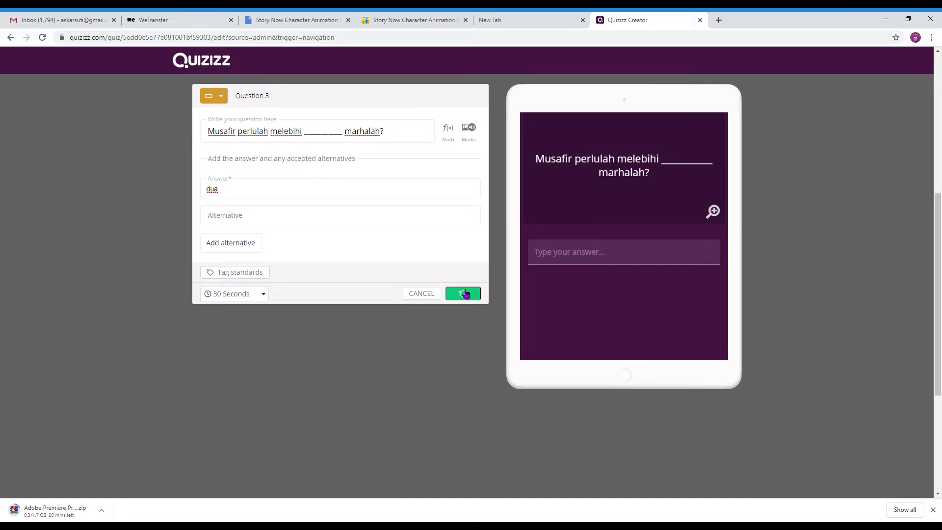
left_click(417, 210)
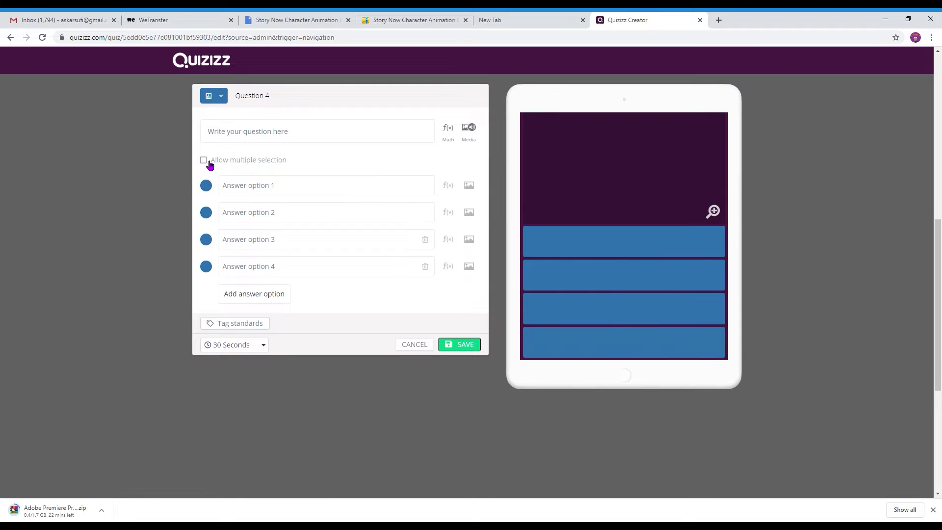
left_click(294, 139)
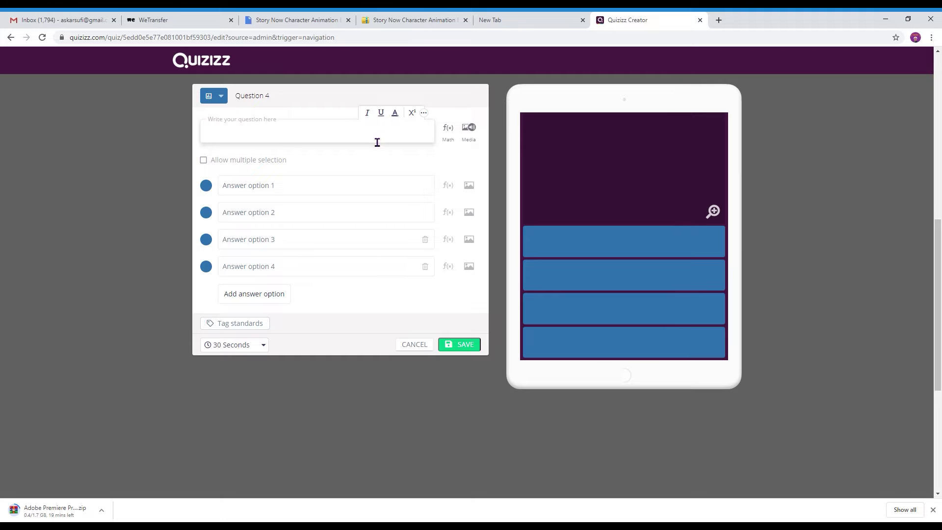
key("Escape")
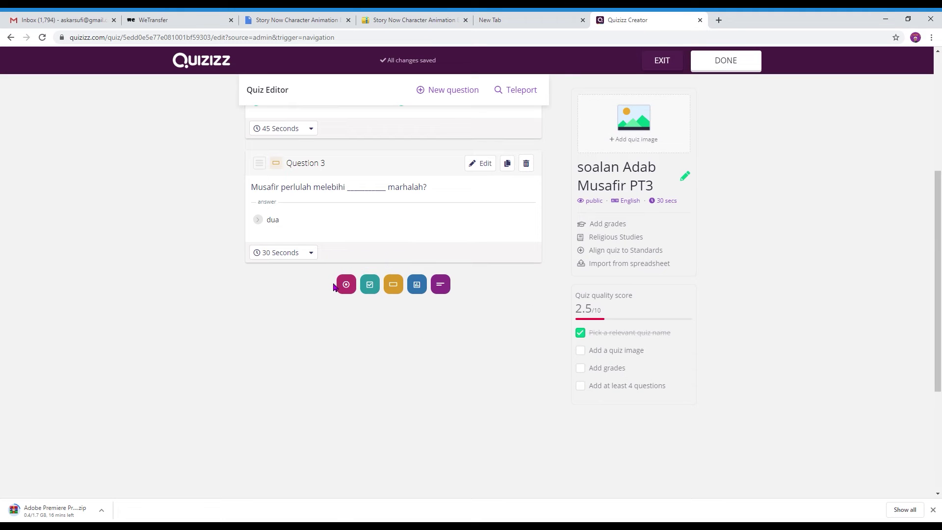
Step: Start a fill-in-the-blank question with an uploaded image and the text "apakah yang anda faham daripada ayat di atas"
left_click(393, 281)
left_click(470, 131)
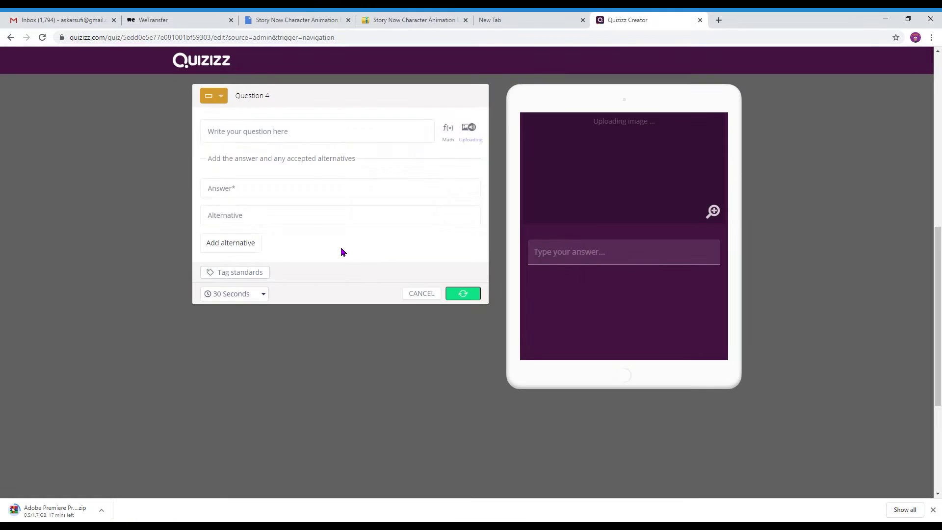
left_click(302, 139)
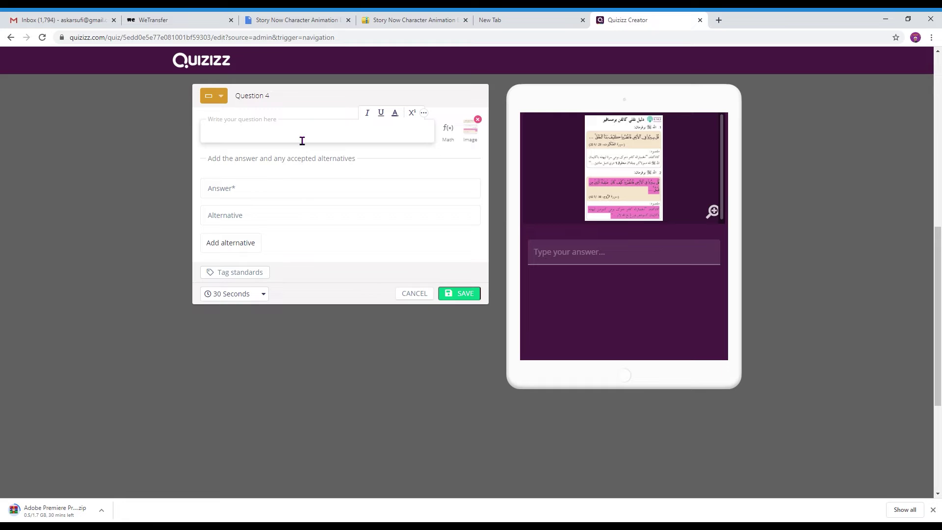
type("apaka")
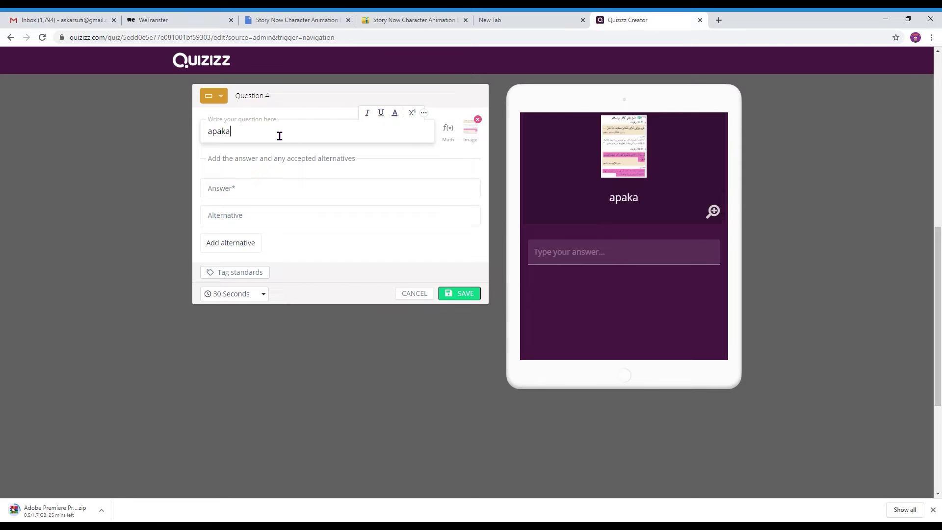
type("h yang anda faham daripda")
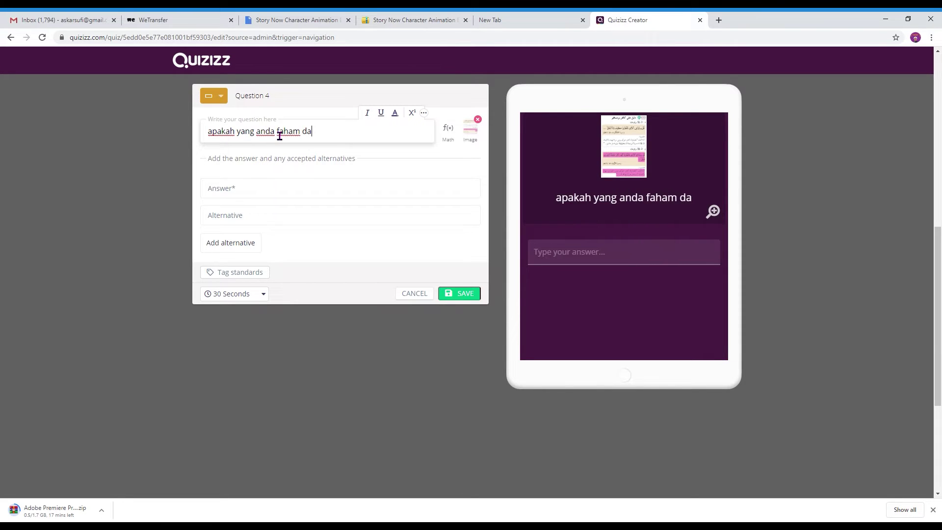
key("BackSpace")
key("BackSpace")
key("BackSpace")
type("pada ayat di atas")
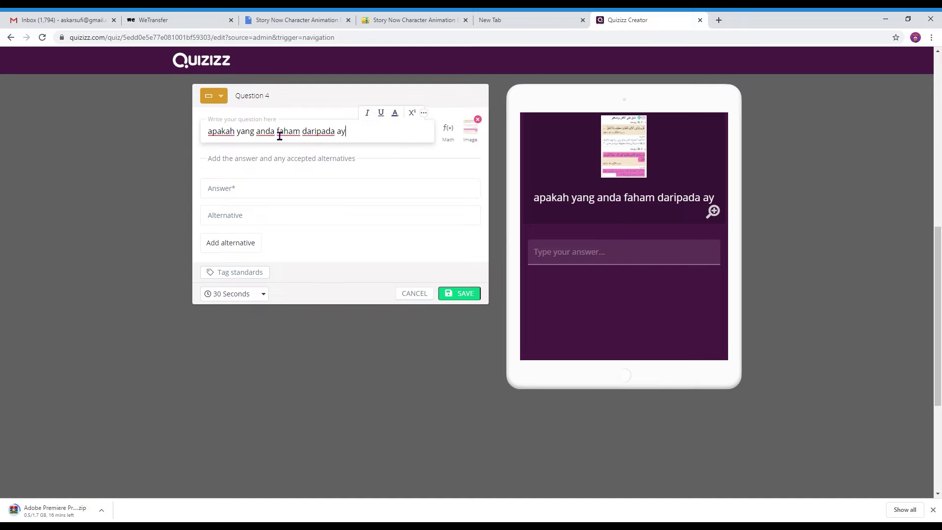
Step: Enter "galakkan bermusafir" as the answer, end the question text with a question mark, and save the question
left_click(261, 193)
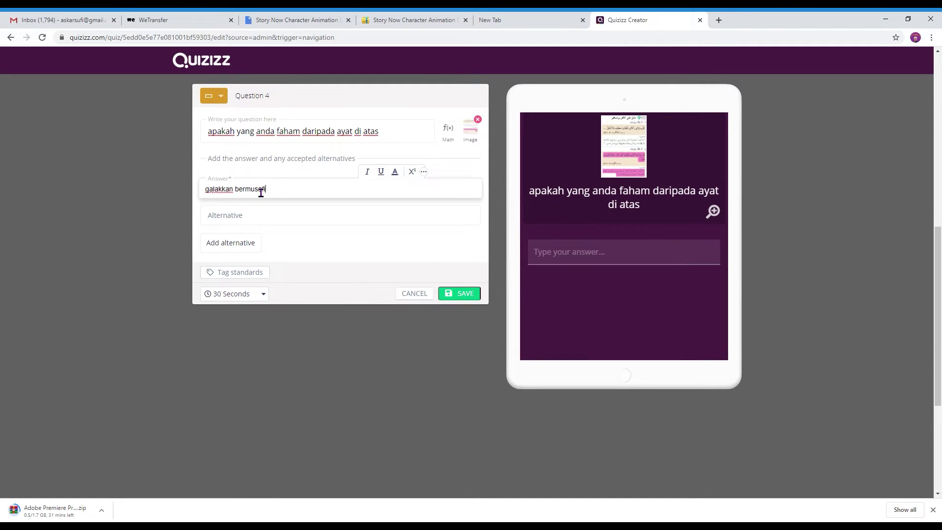
left_click(392, 141)
type("?")
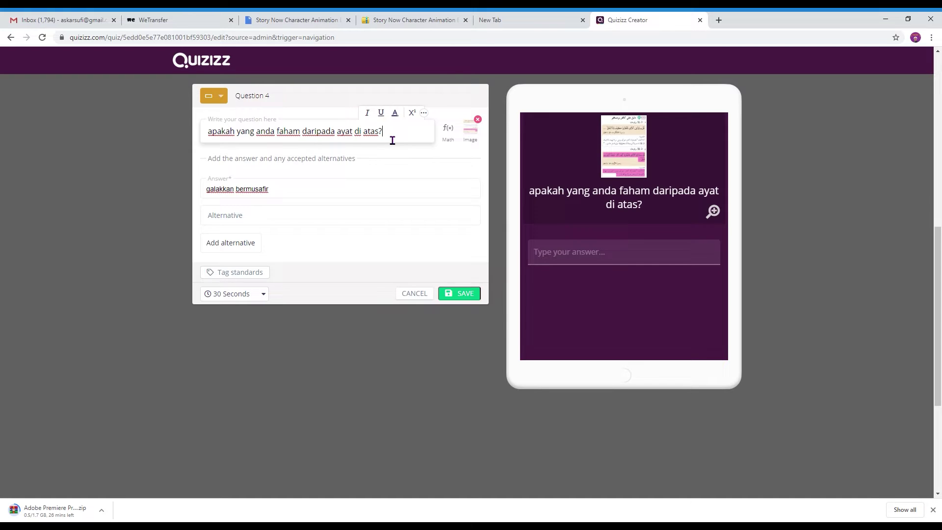
left_click(450, 292)
Step: Add a poll question with the text "istilah musafir"
left_click(415, 256)
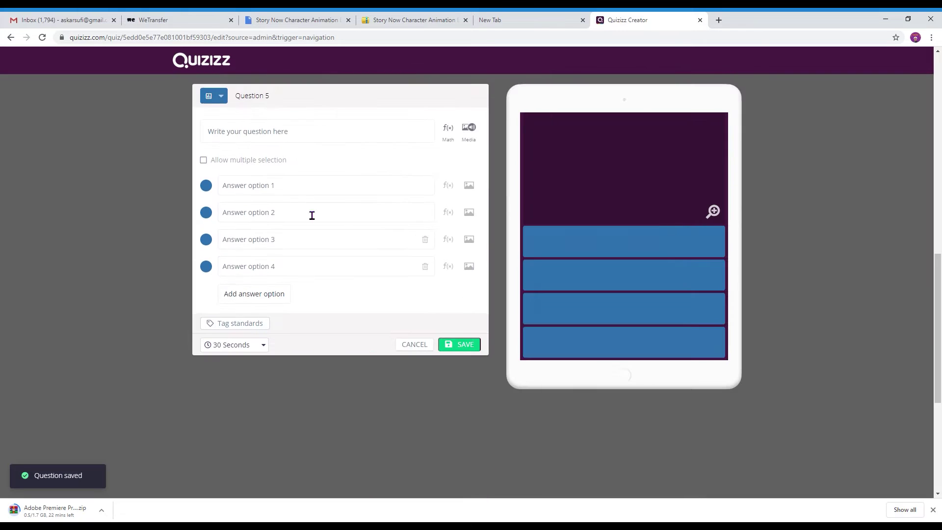
left_click(270, 139)
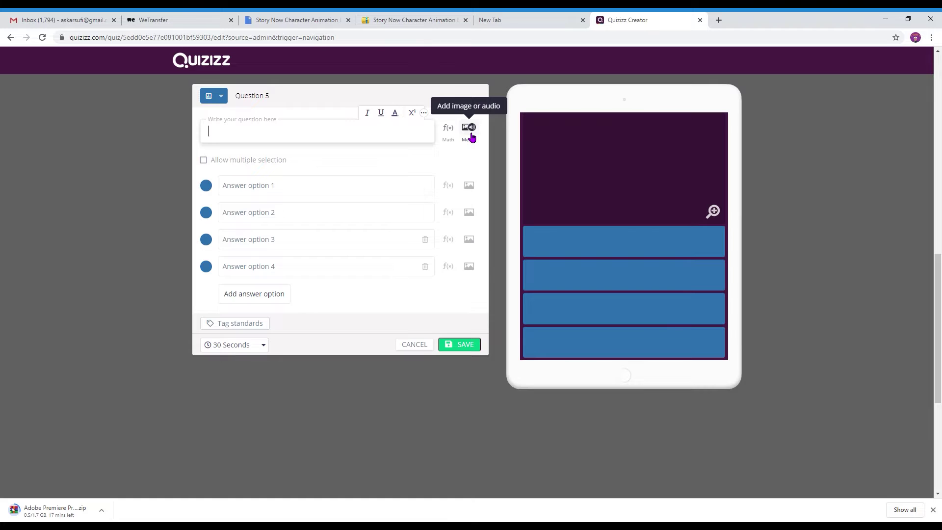
left_click(238, 135)
type("istilah musafir")
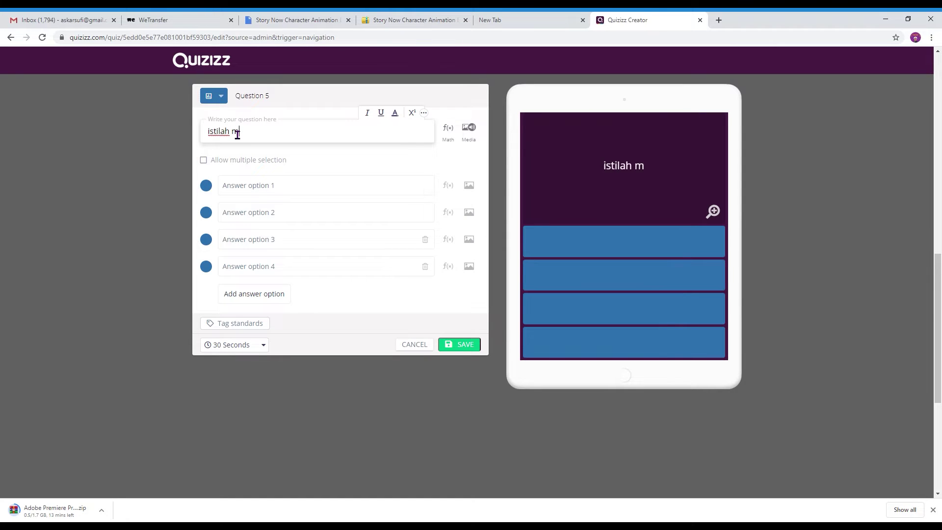
Step: Enter the four poll options "keluar", "ke rumah", "ke suatu destinasi dengan tujuan" and "melebihi 2 marhalah"
left_click(278, 194)
type("k")
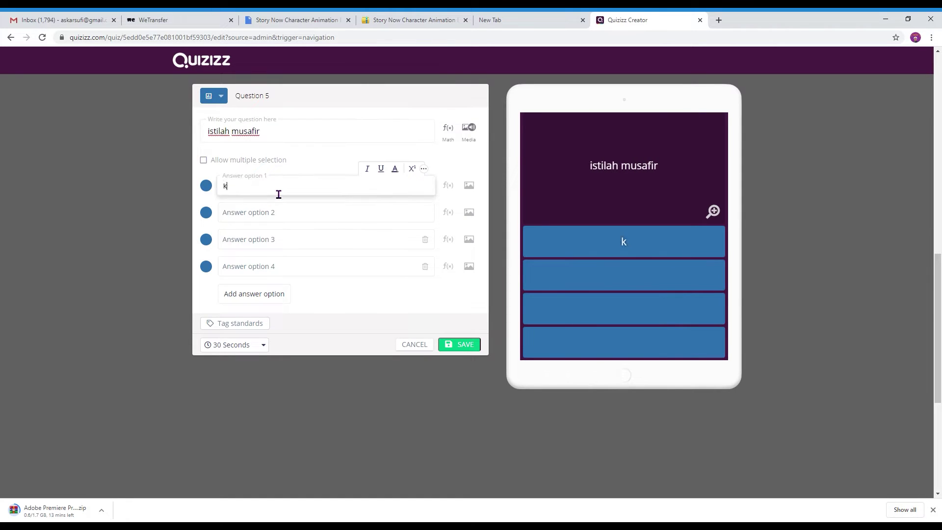
type("eluar")
left_click(283, 219)
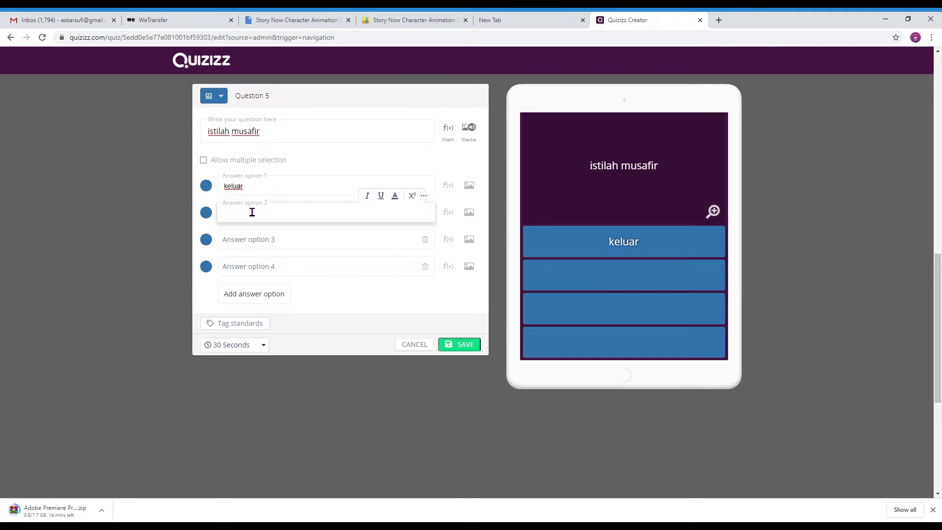
type("ke rumah")
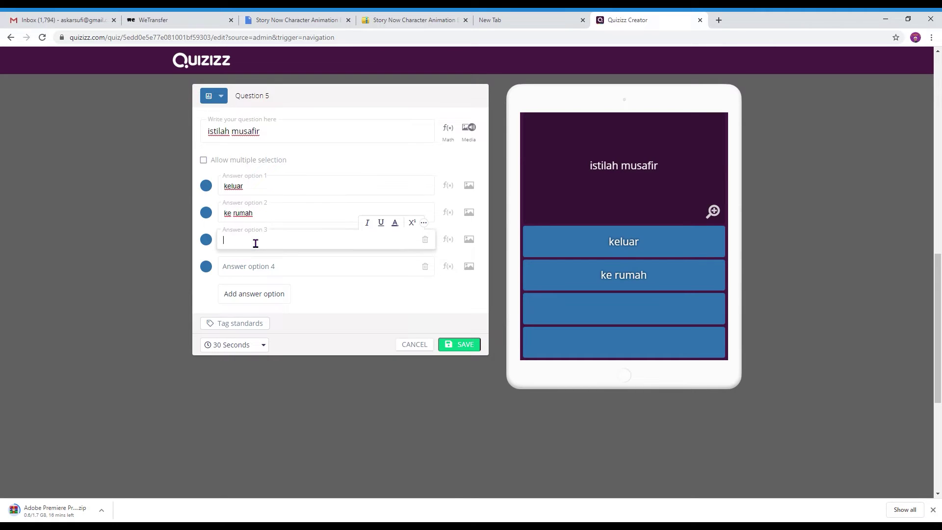
type("ke suatu dest")
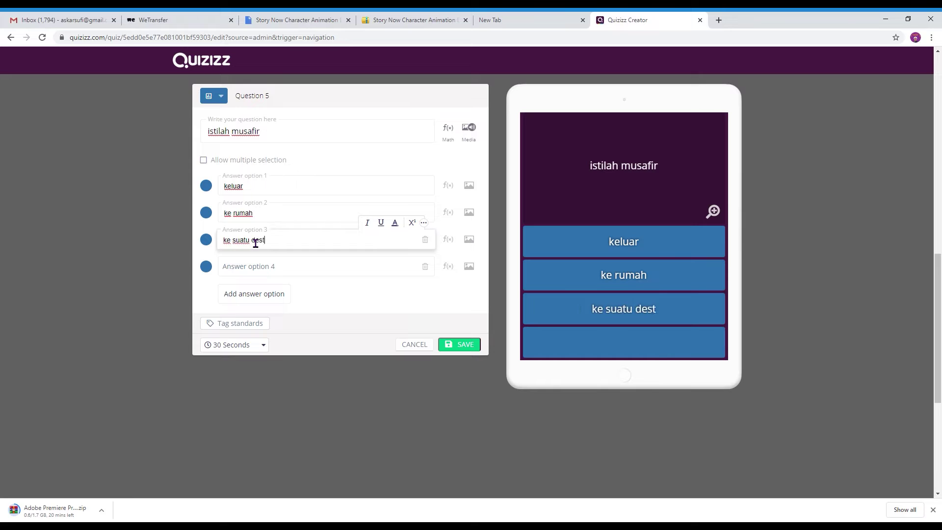
type("inasi dengan tujuan")
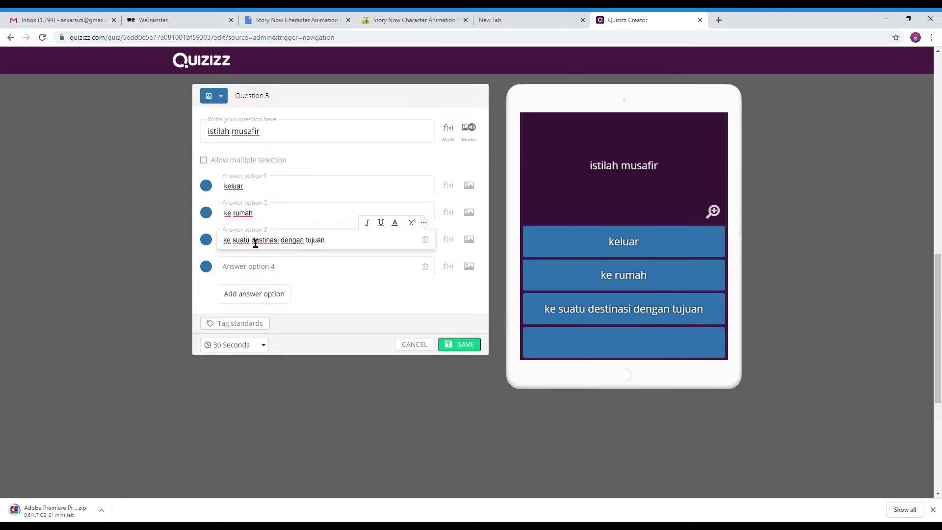
type("melebihi 2 marhalah")
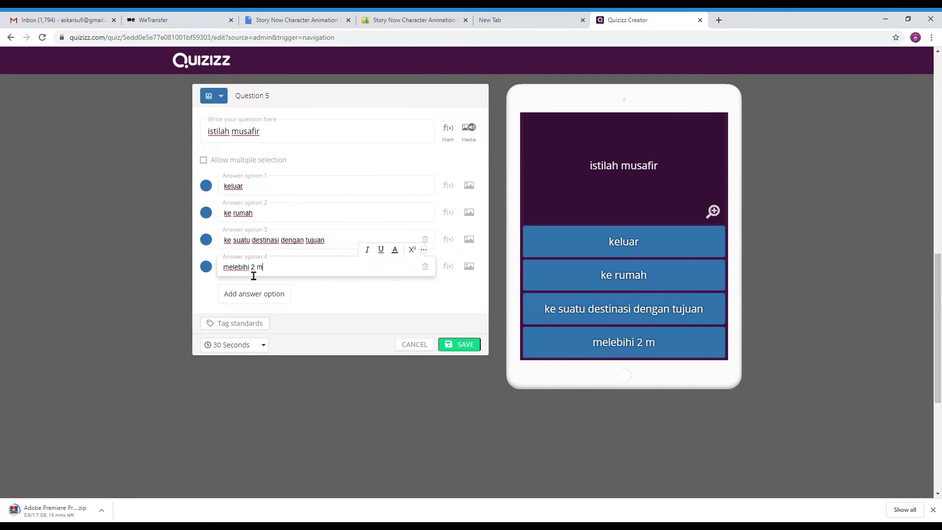
Step: Add an empty fifth answer option, allow multiple selection, and save the poll question
left_click(254, 294)
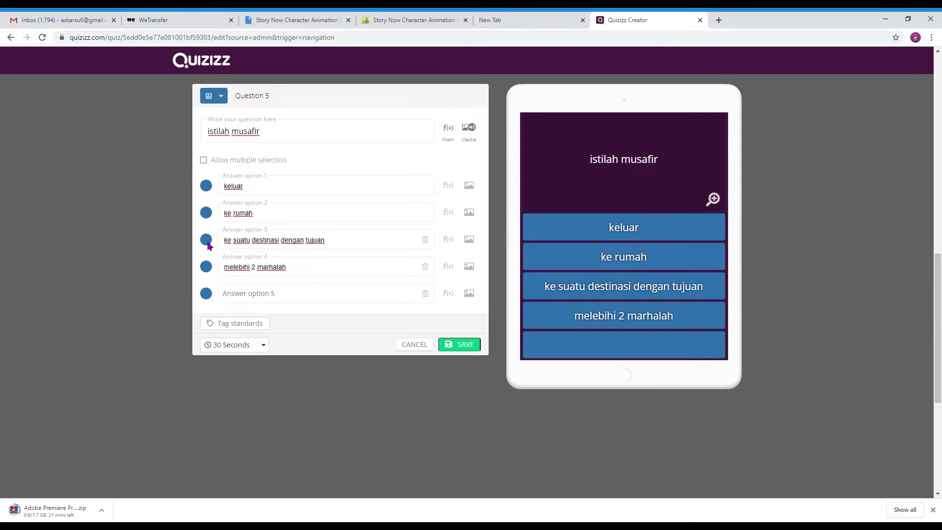
left_click(203, 160)
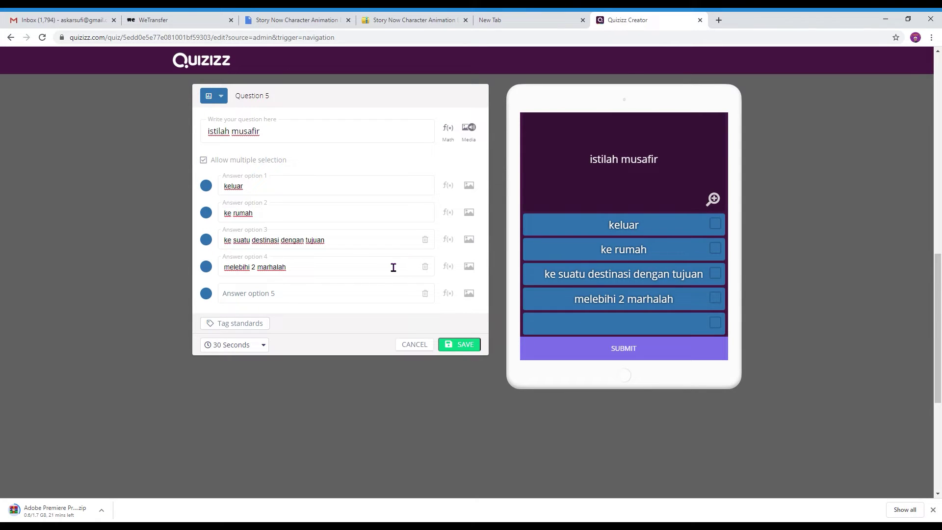
left_click(459, 344)
Step: Add and save an open-ended question with the text "soalan kbat"
left_click(443, 230)
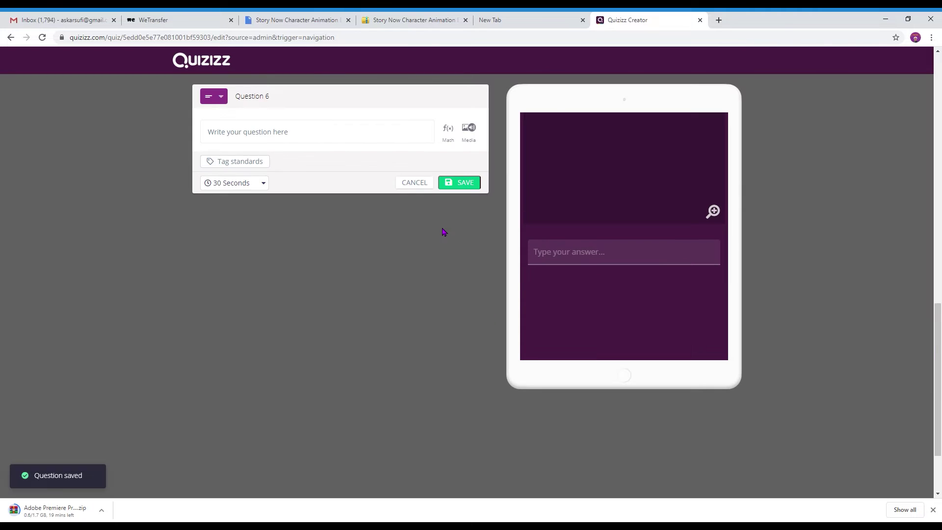
left_click(223, 97)
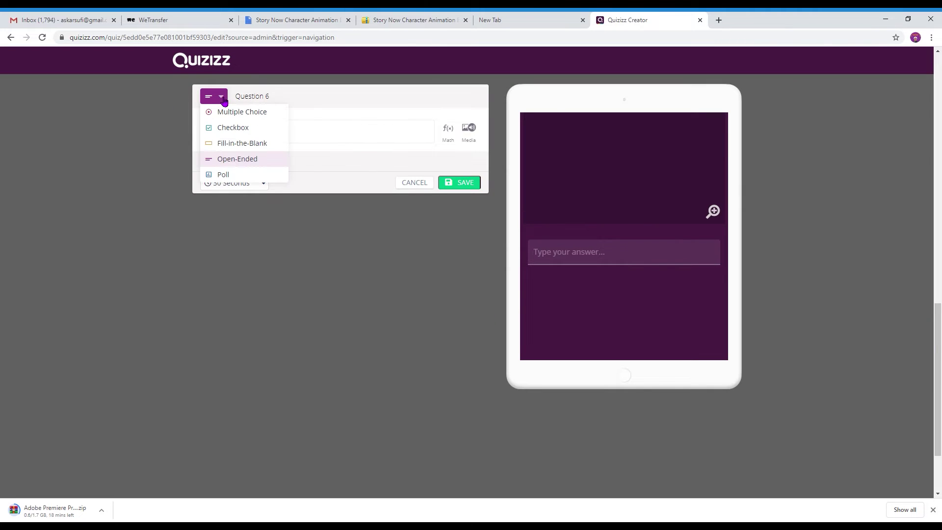
left_click(328, 137)
type(",aksud")
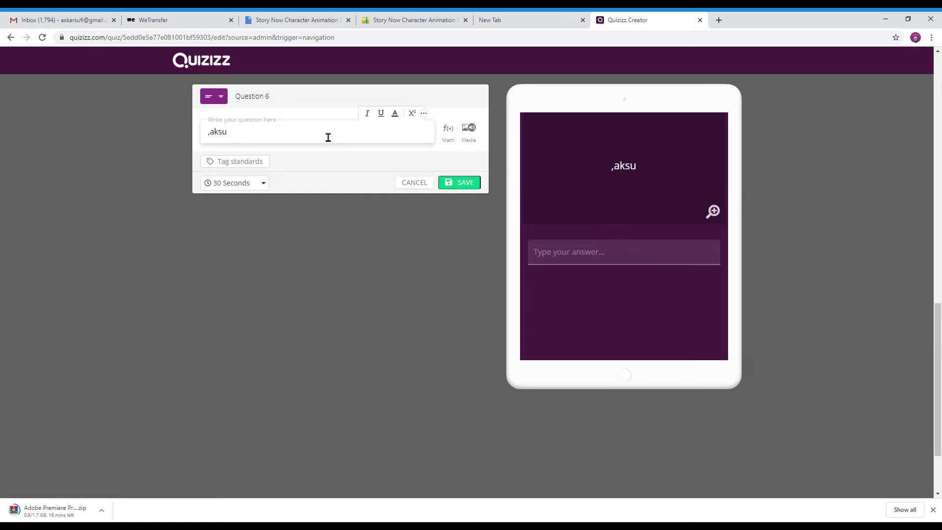
key("BackSpace")
key("BackSpace")
key("BackSpace")
key("BackSpace")
key("BackSpace")
type("soalan kbat")
left_click(454, 184)
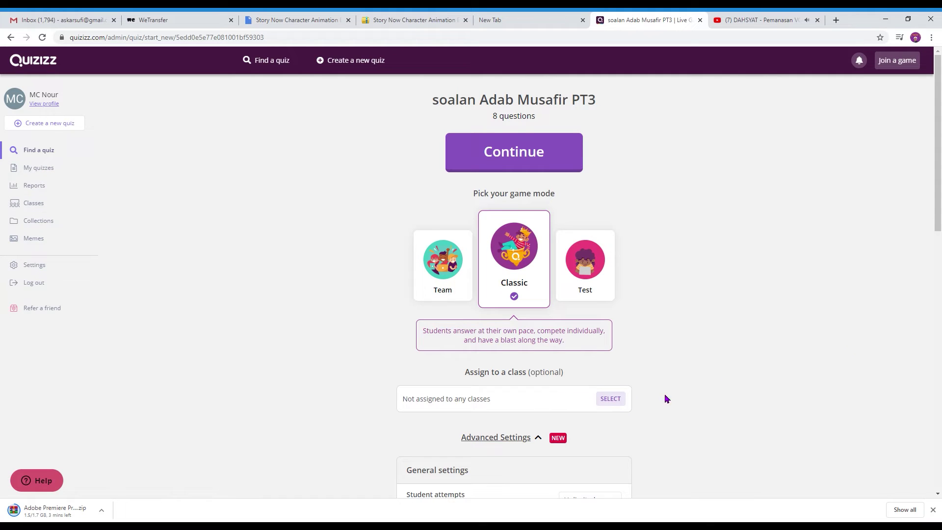
Step: Connect Google Classroom from the quiz's class assignment, choosing the Google account and allowing Quizizz access to it
left_click(611, 400)
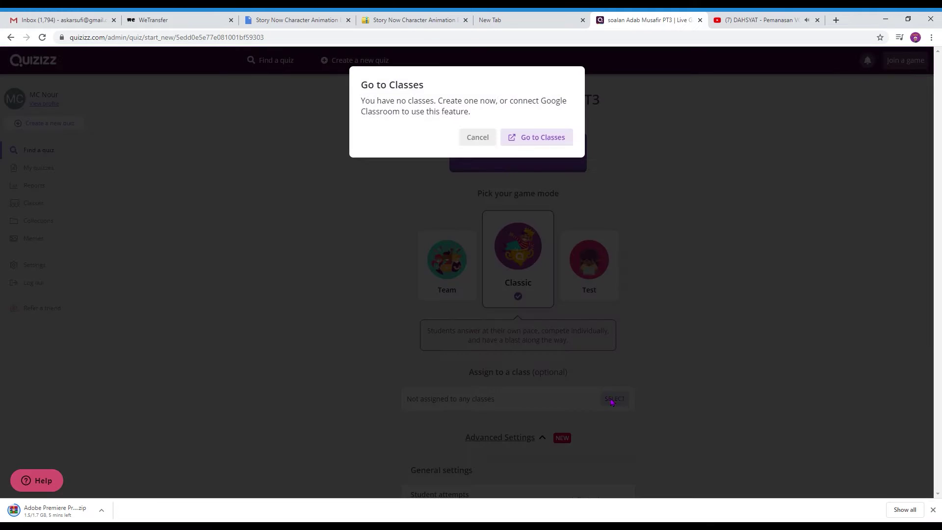
left_click(548, 144)
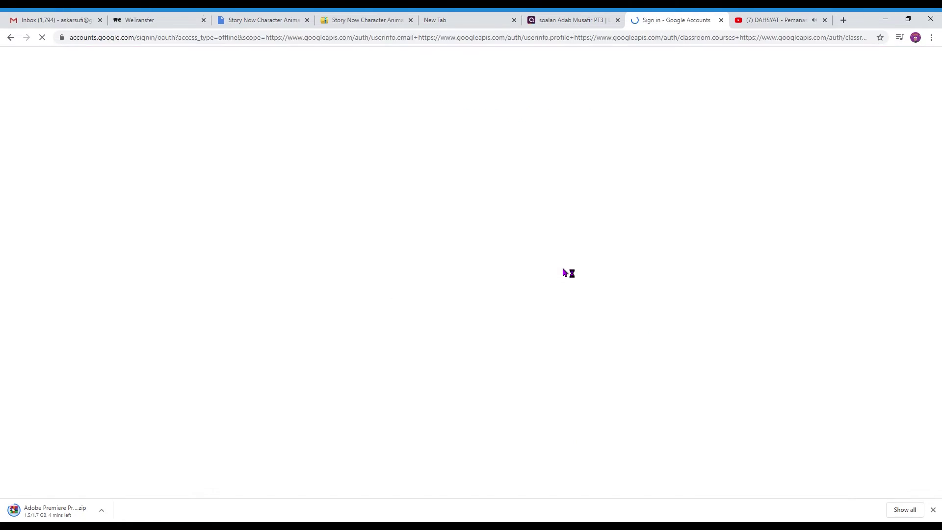
left_click(448, 286)
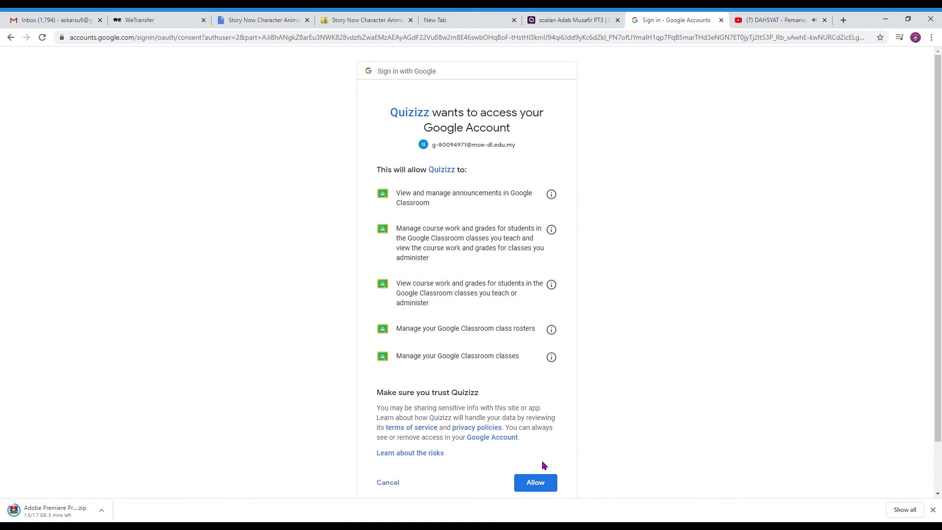
left_click(537, 482)
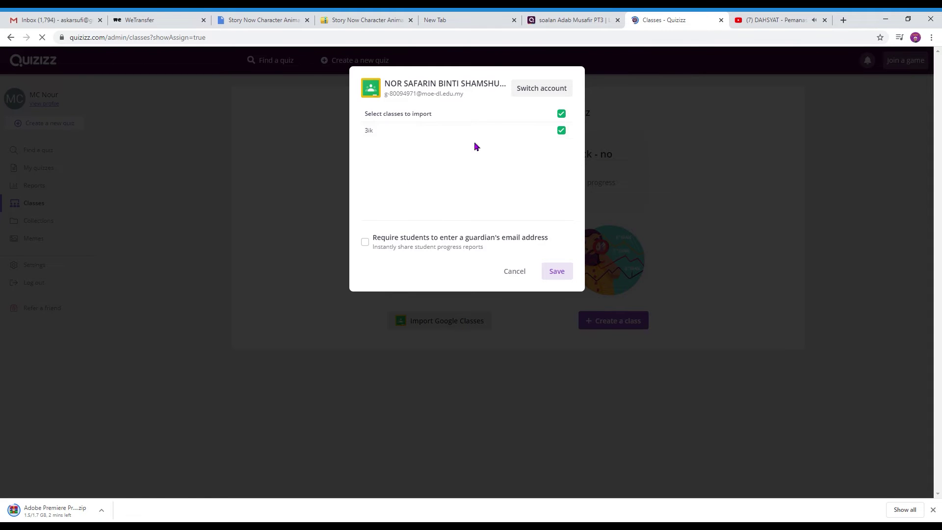
Step: Import the Google Classroom class 3ik without requiring a guardian's email address, and close the YouTube tab
left_click(365, 242)
left_click(365, 243)
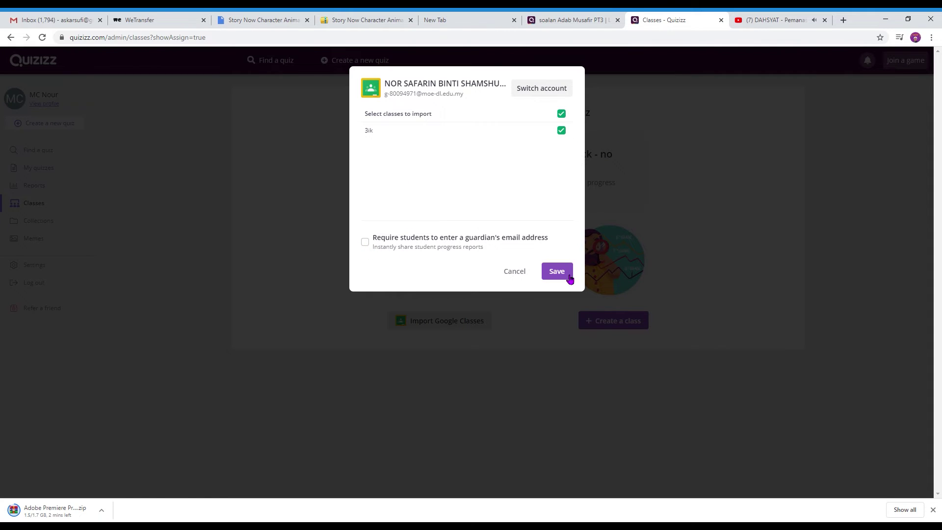
left_click(559, 278)
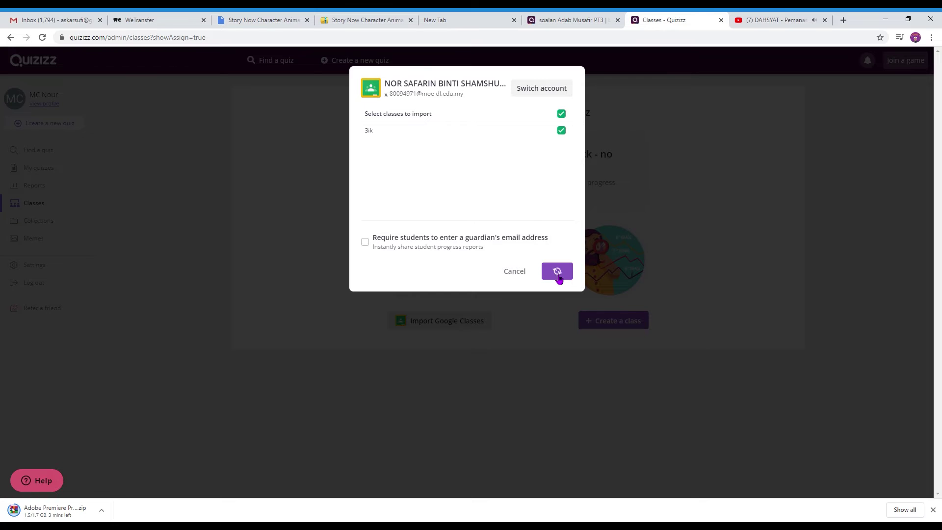
left_click(825, 19)
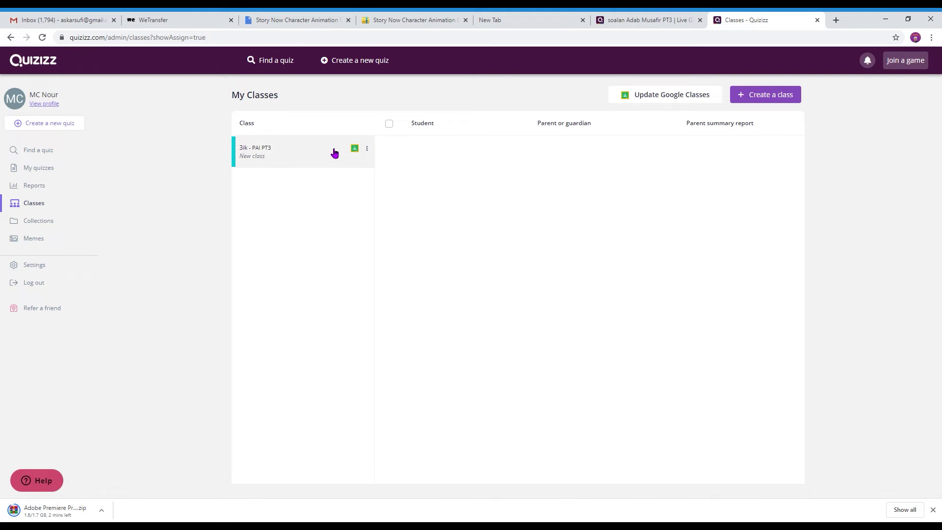
Step: Resend the invites for the class 3ik - PAI PT3
left_click(334, 154)
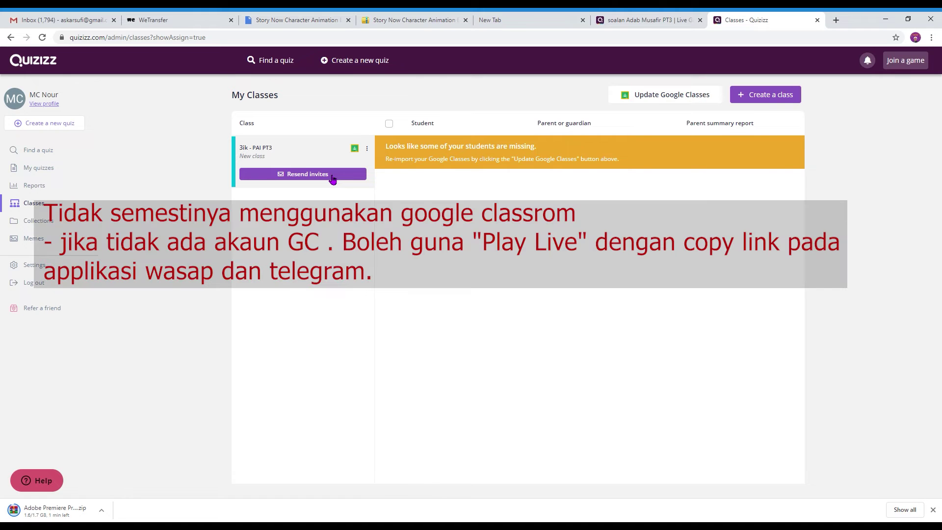
left_click(332, 176)
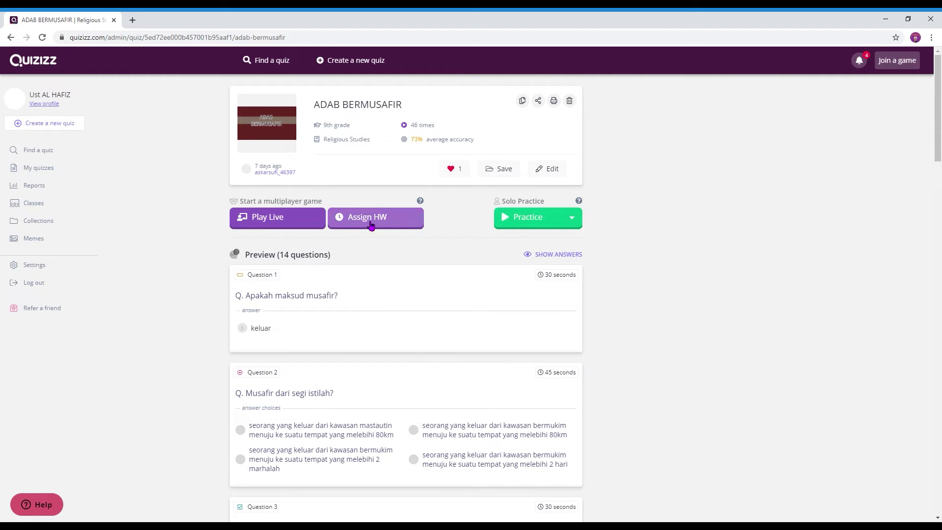
Step: Show the sharing options for the ADAB BERMUSAFIR quiz's solo practice link, and close them
left_click(569, 220)
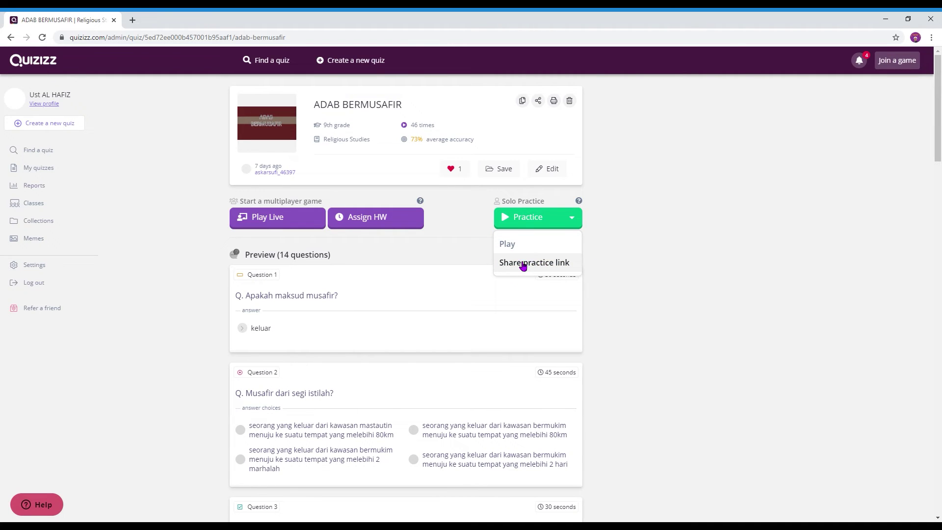
left_click(540, 263)
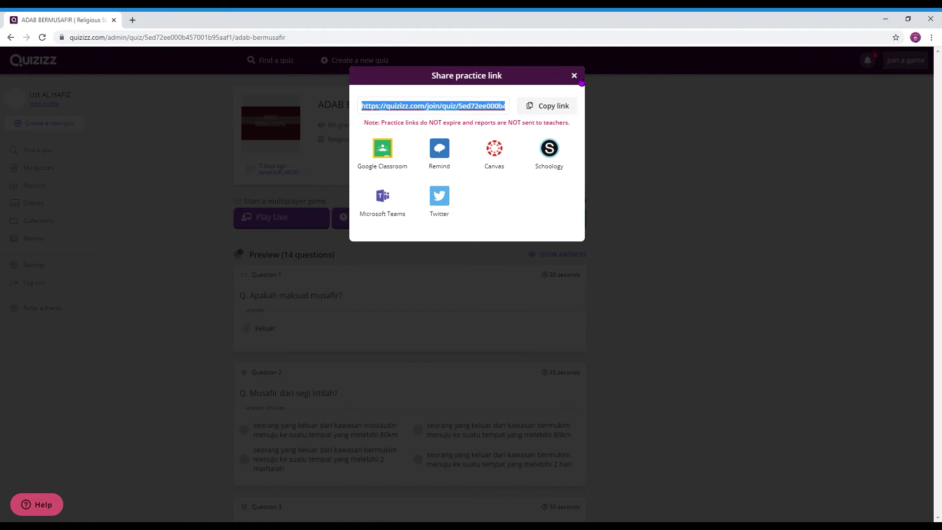
left_click(579, 79)
Step: Inspect the homework deadline and class selection for the ADAB BERMUSAFIR quiz, and return to the quiz page without assigning it
left_click(384, 221)
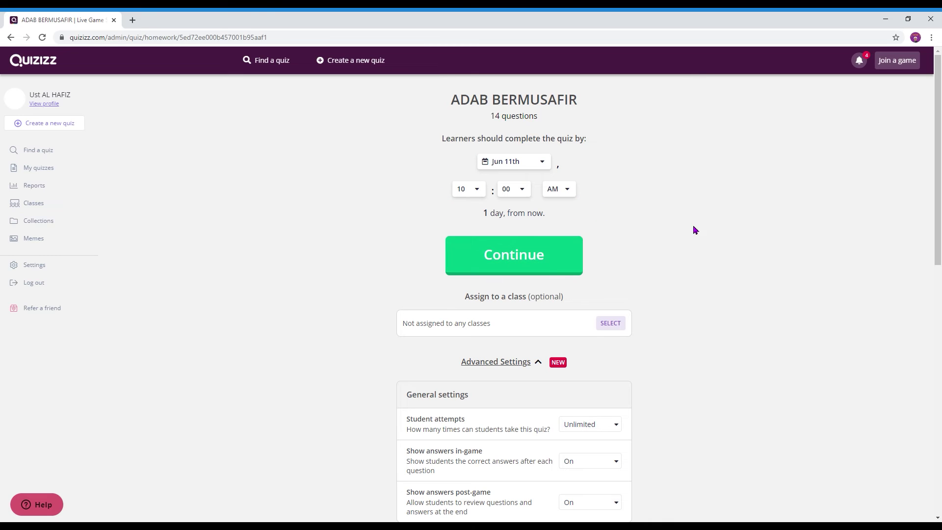
left_click(611, 325)
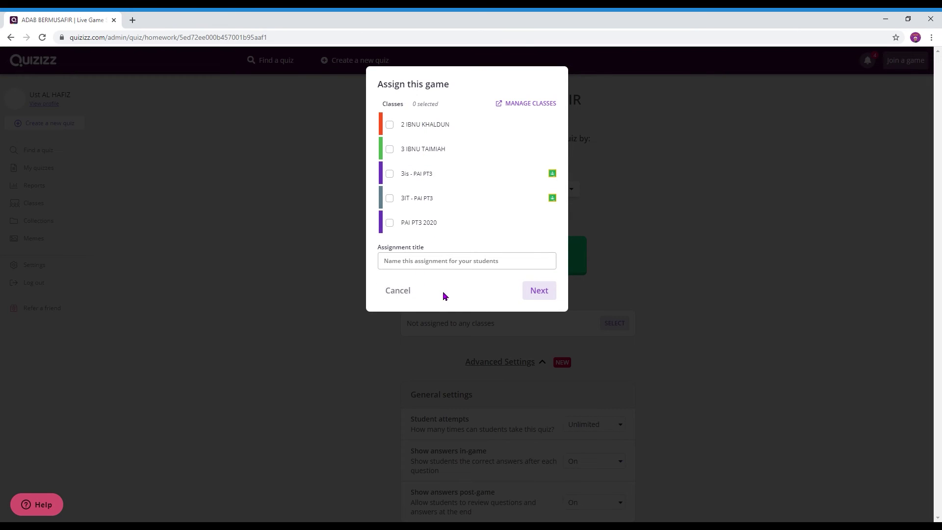
left_click(399, 293)
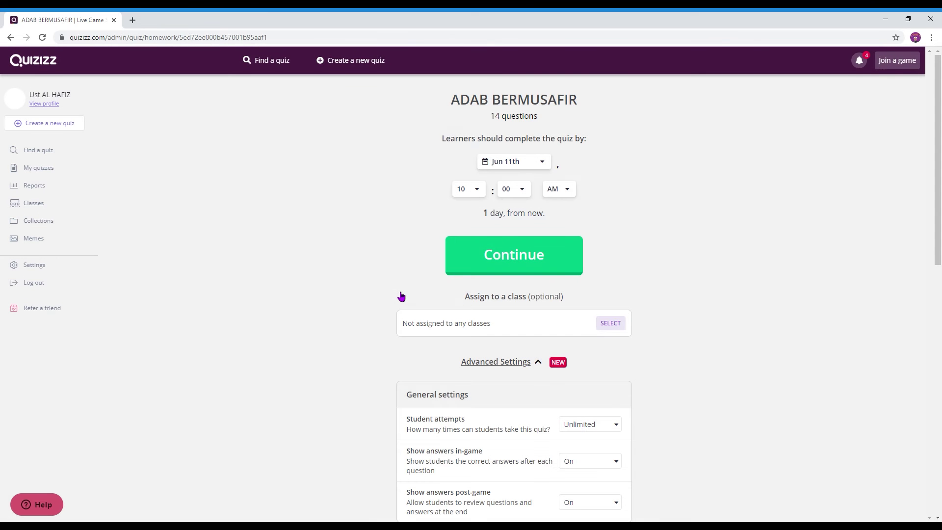
left_click(14, 38)
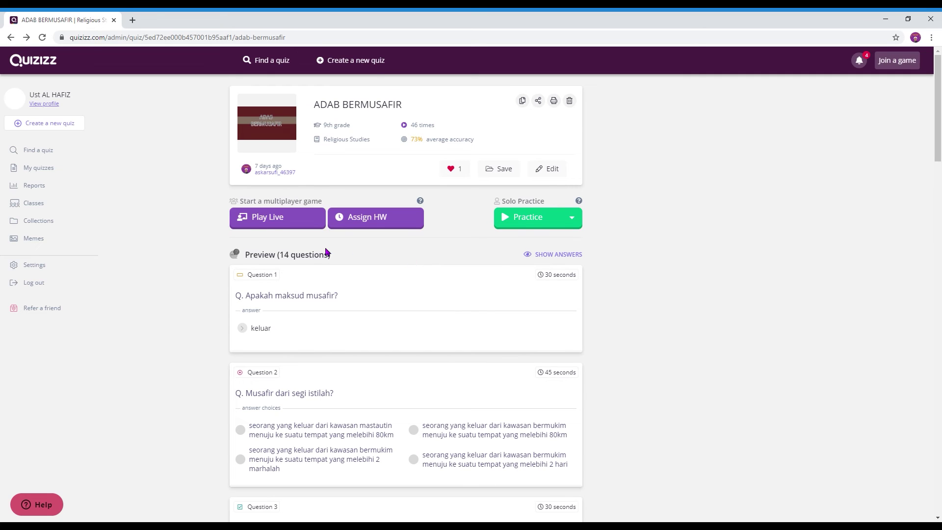
Step: Host the ADAB BERMUSAFIR quiz as a live game in Classic mode, and view the sharing options for its join link
left_click(270, 221)
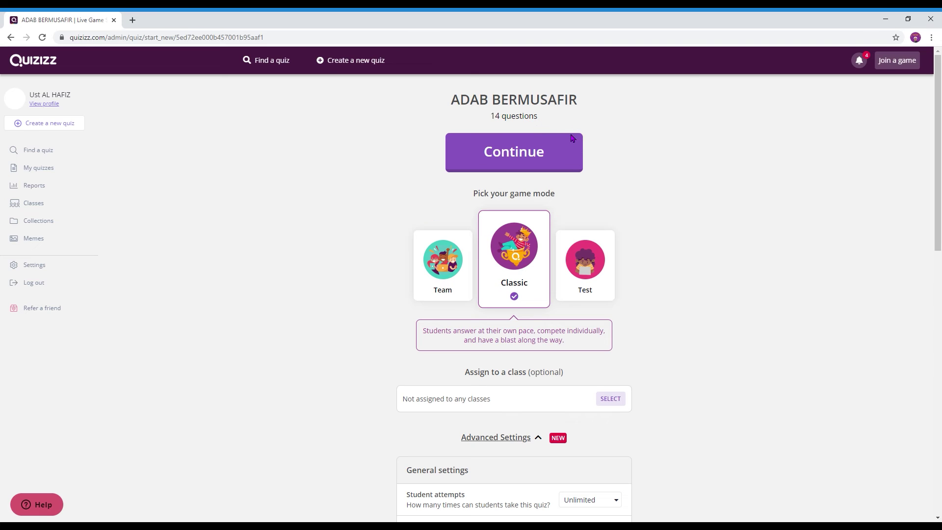
left_click(515, 161)
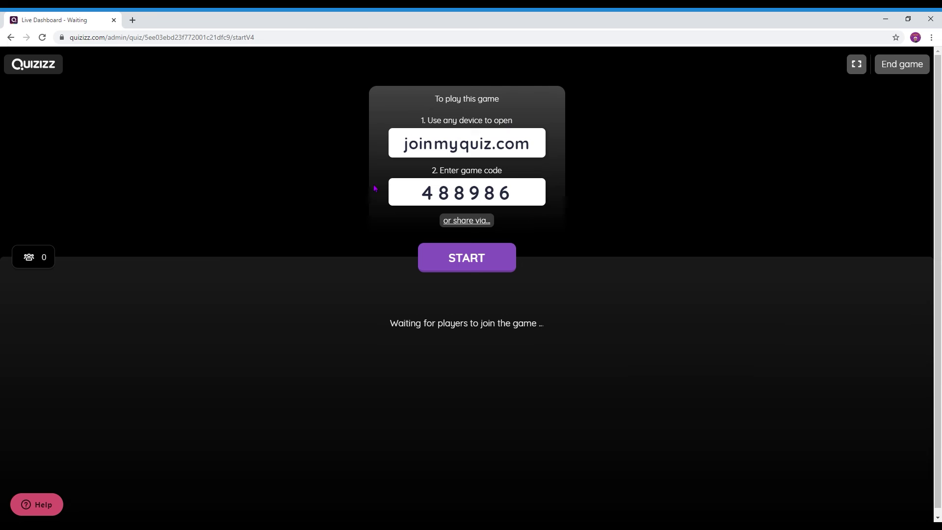
left_click(466, 221)
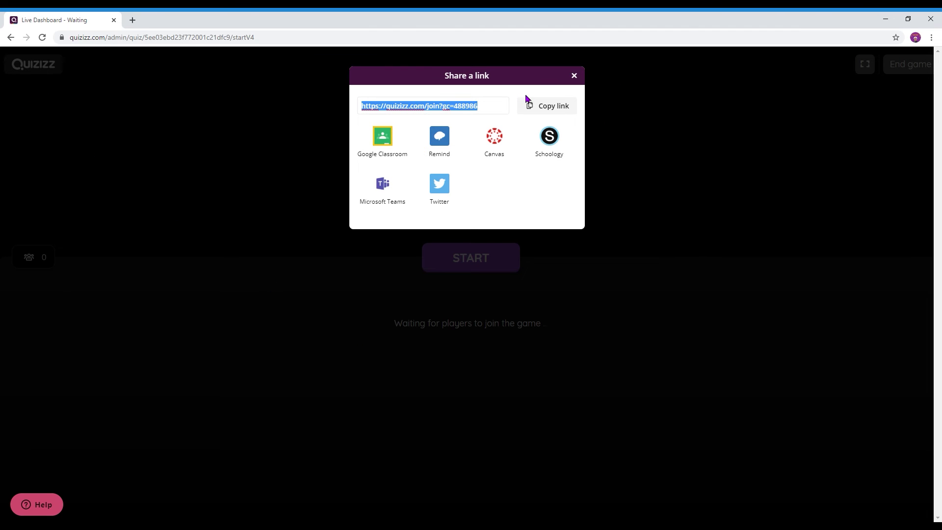
left_click(574, 76)
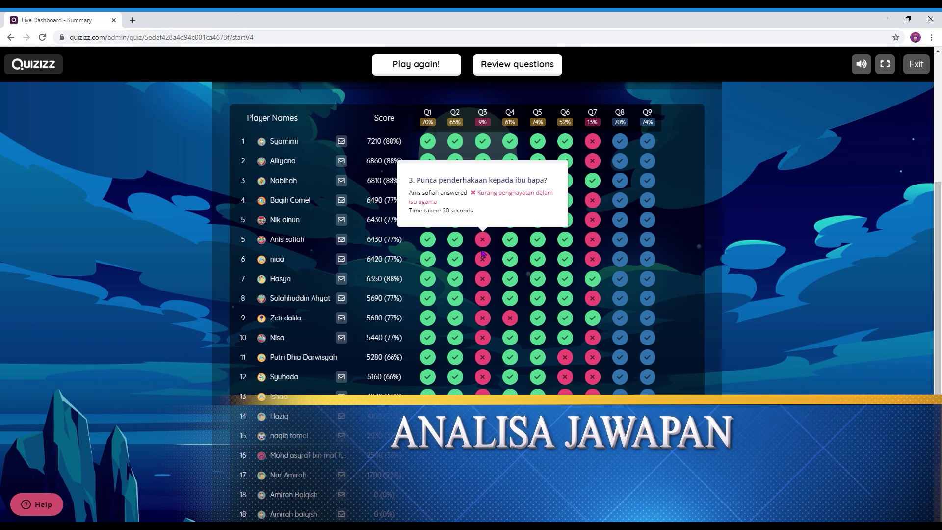
Step: Examine the finished game's results by player and by question, and return to the player overview
mouse_move(619, 182)
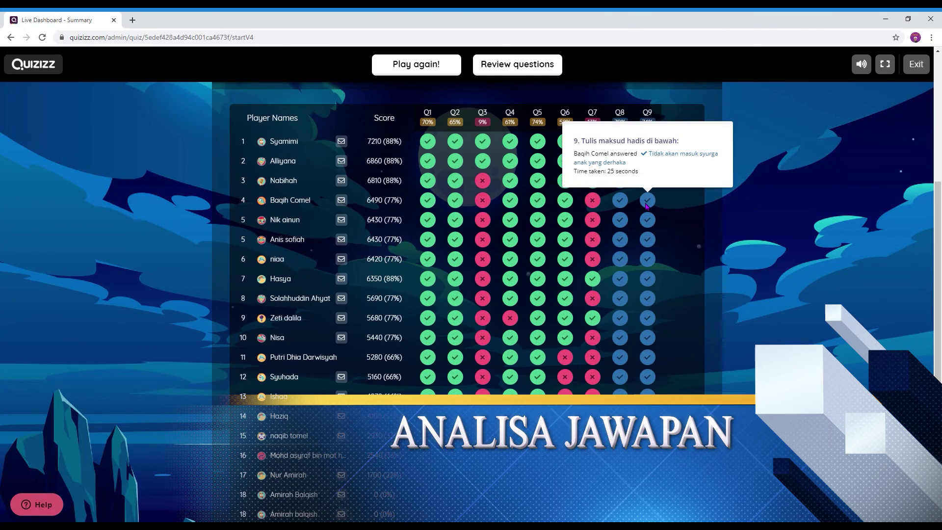
scroll(509, 173, "up", 5)
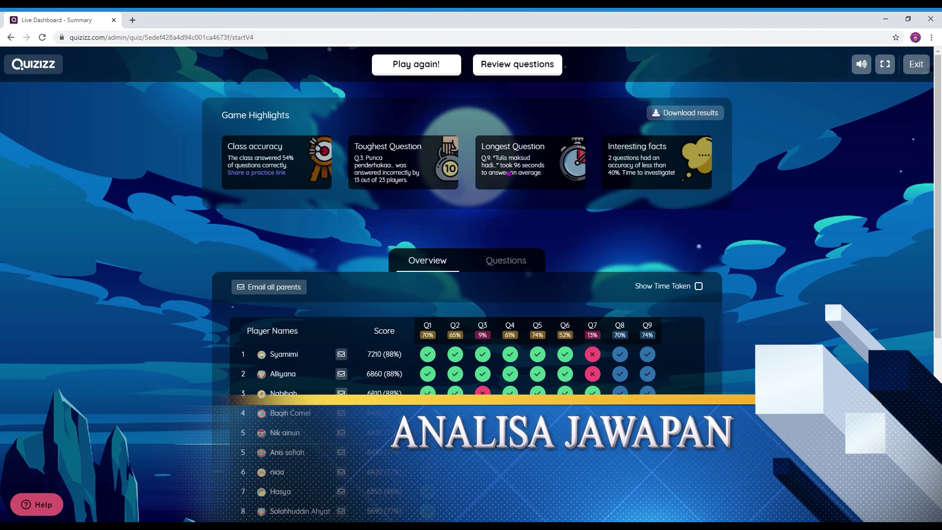
left_click(506, 260)
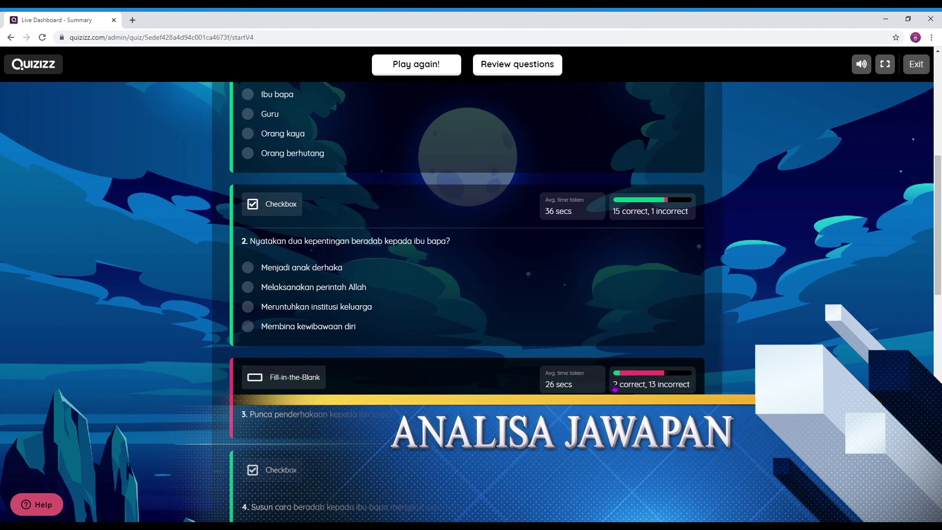
scroll(452, 391, "up", 7)
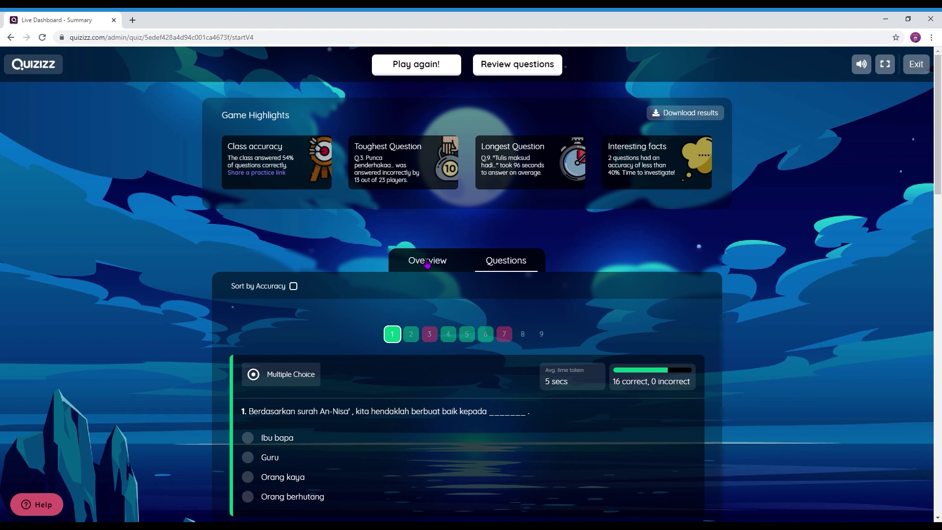
left_click(427, 262)
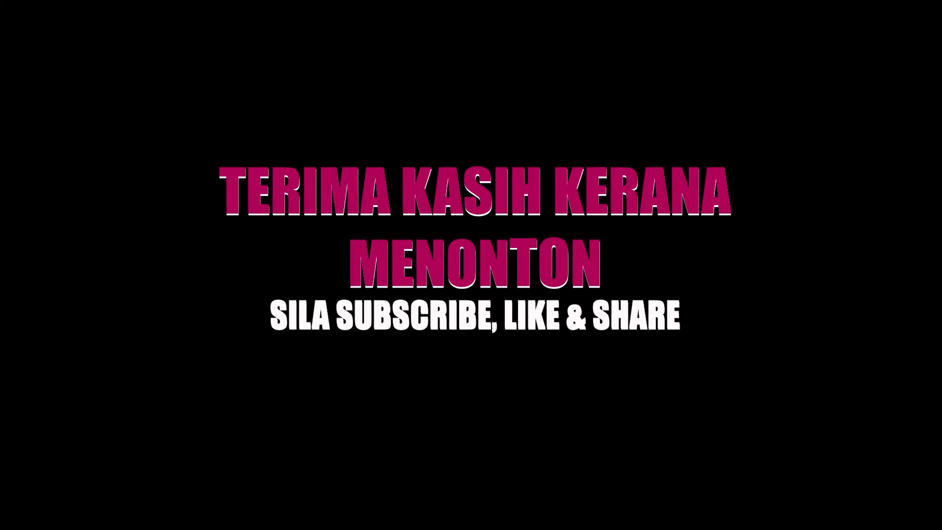